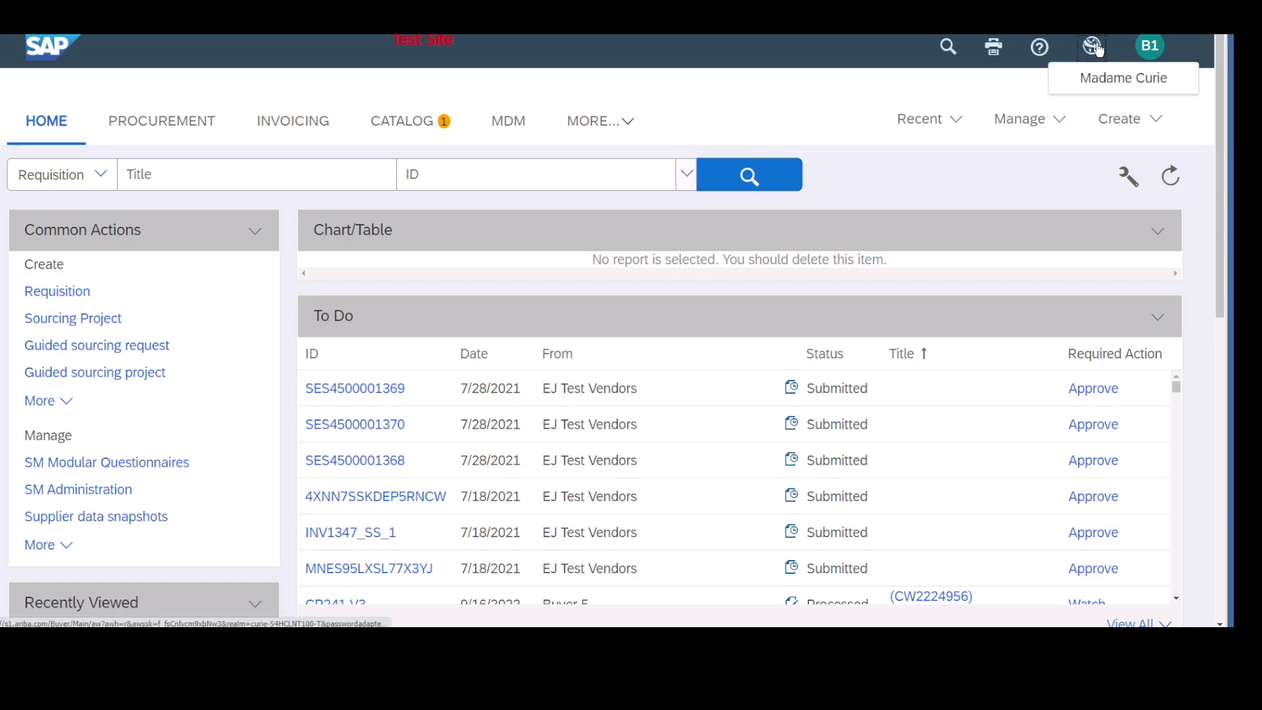
Switch to the Test Site using the globe site switcher in the header.
{"action": "left_click", "coordinate": [1095, 47]}
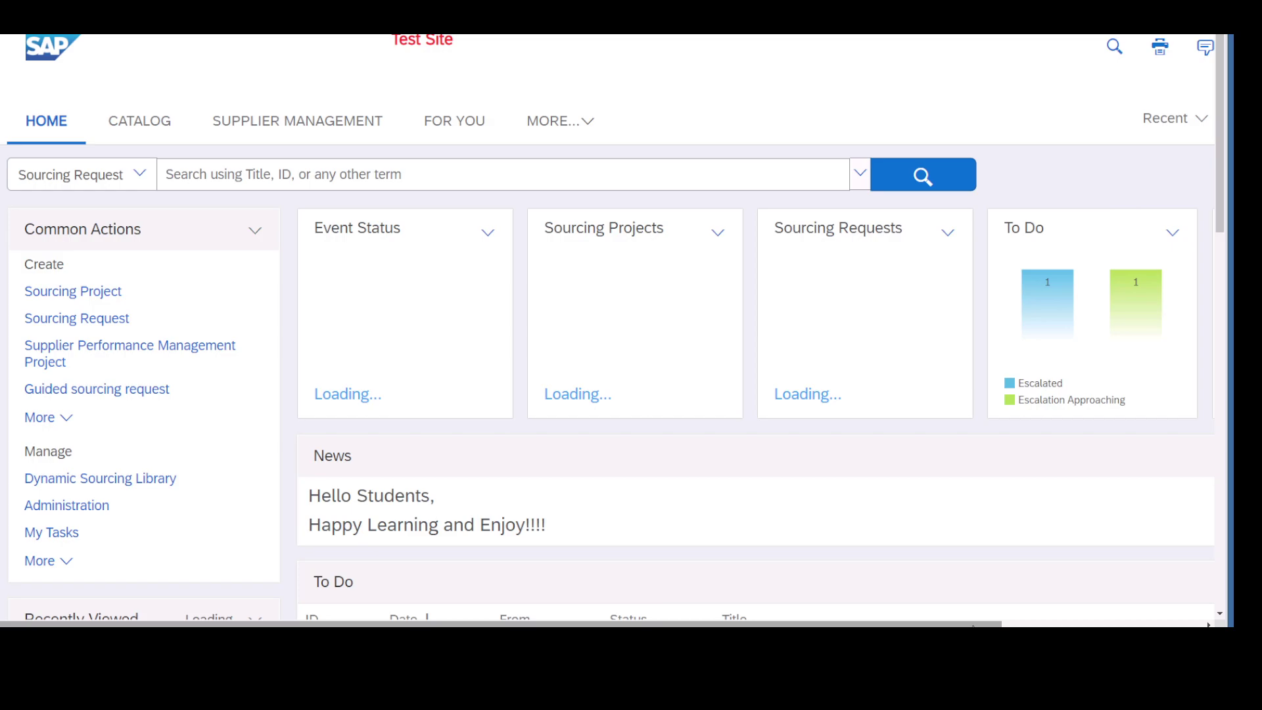
Go to the Templates workspace from the home page's Manage menu.
{"action": "left_click", "coordinate": [1140, 623]}
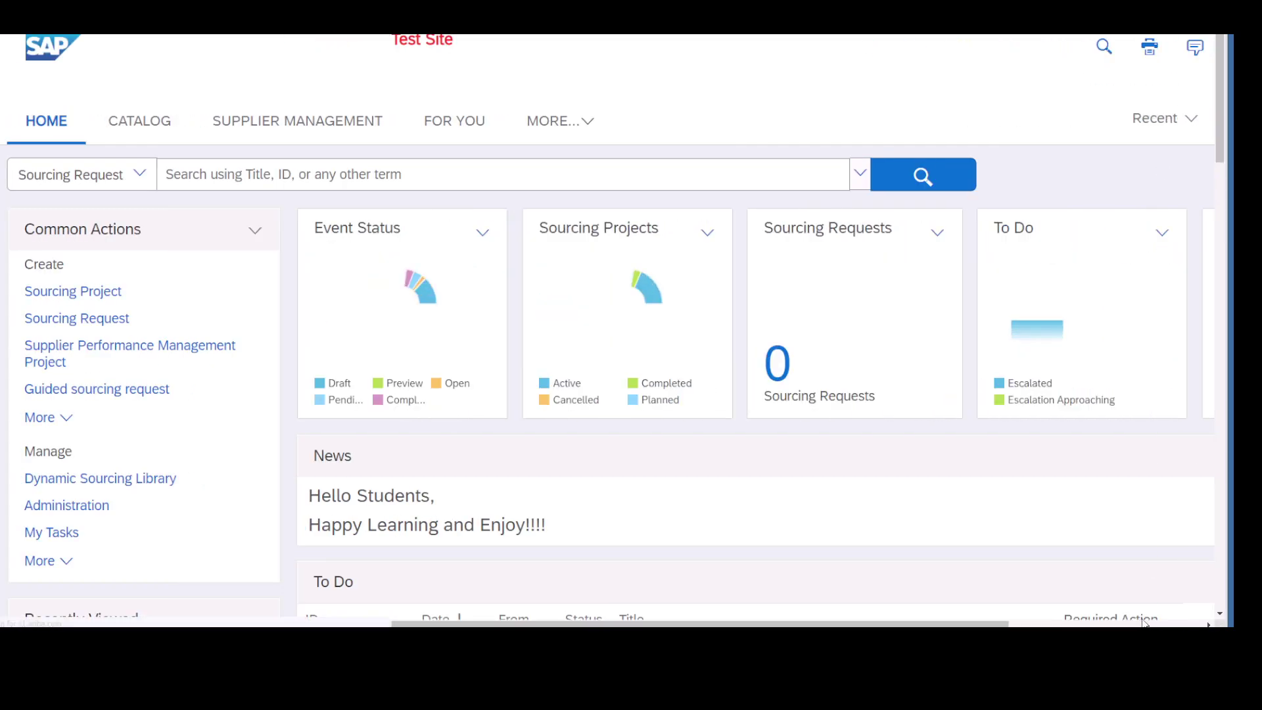
{"action": "scroll", "coordinate": [1208, 171], "scroll_direction": "right", "scroll_amount": 3}
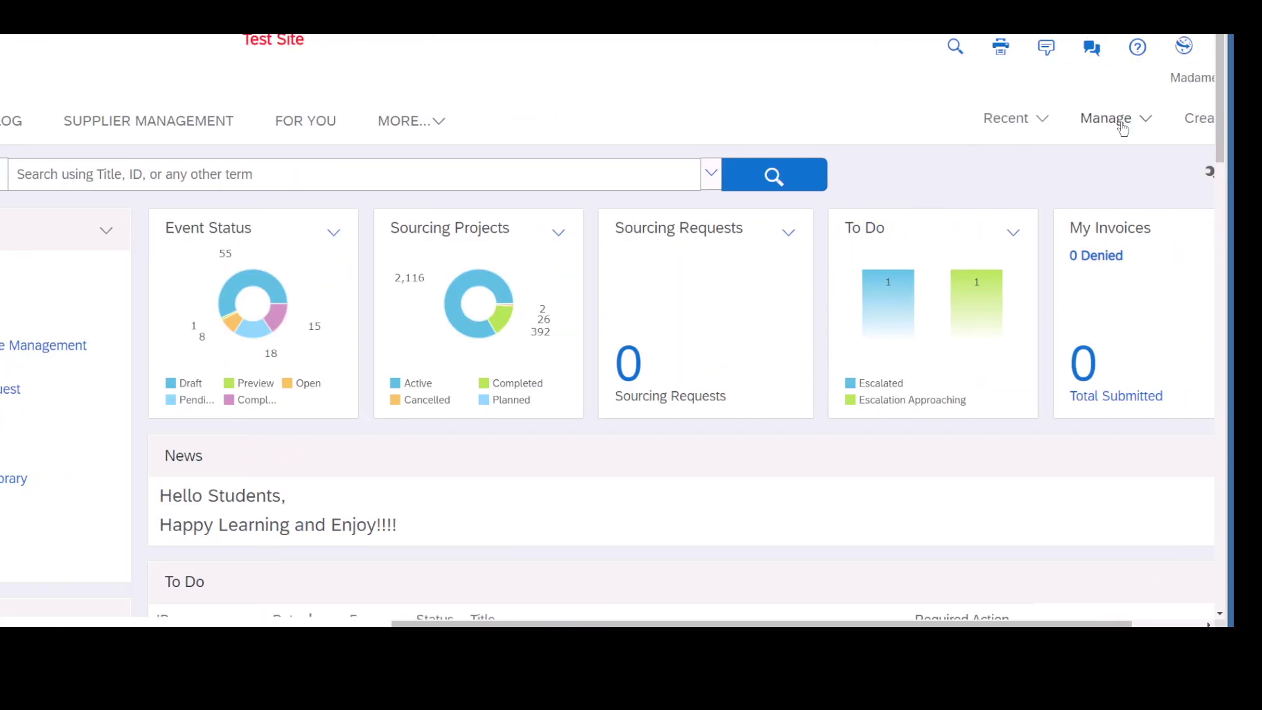
{"action": "left_click", "coordinate": [1117, 121]}
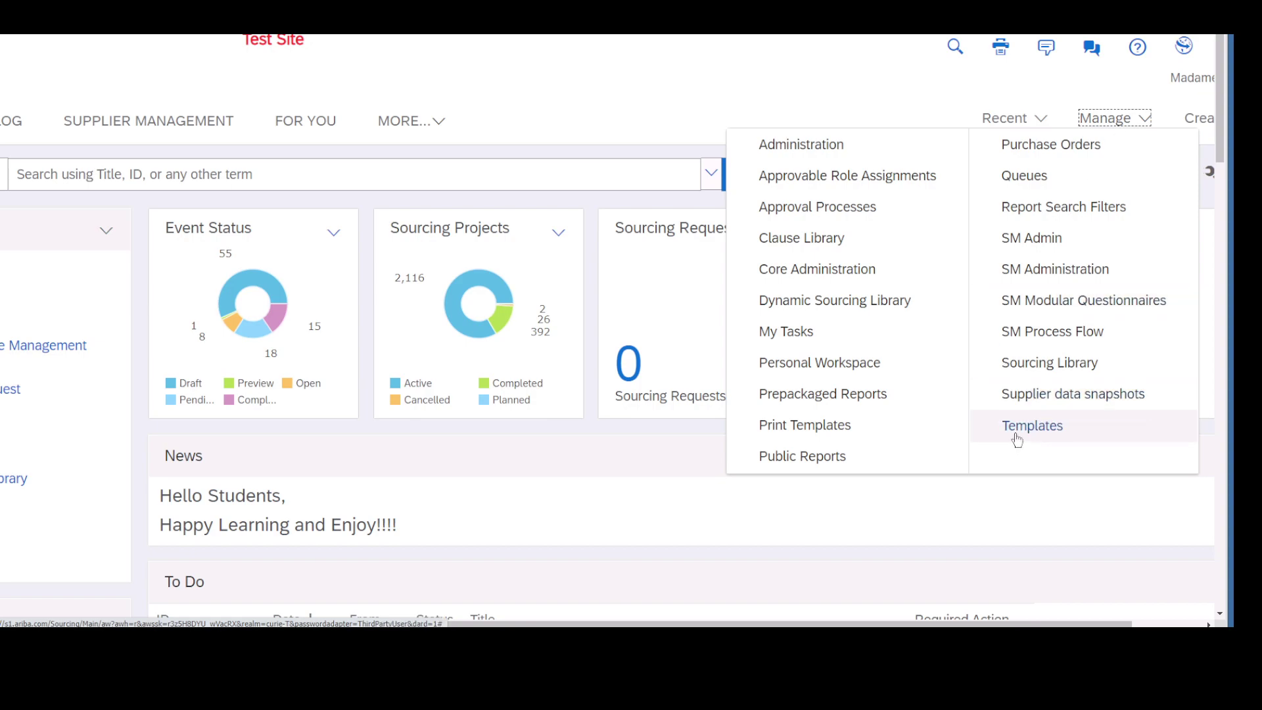
{"action": "left_click", "coordinate": [1015, 429]}
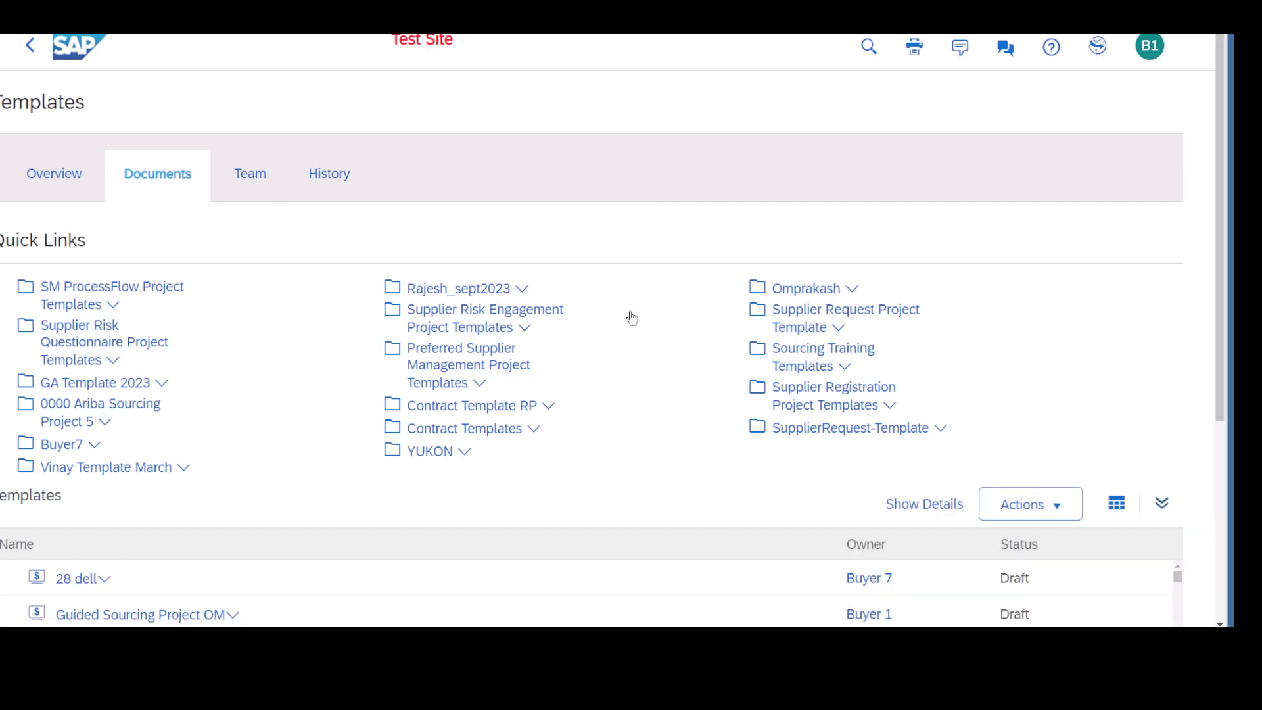
Start a new template via the Templates list's Actions > Create > Template.
{"action": "scroll", "coordinate": [671, 262], "scroll_direction": "down", "scroll_amount": 1}
{"action": "scroll", "coordinate": [671, 263], "scroll_direction": "down", "scroll_amount": 2}
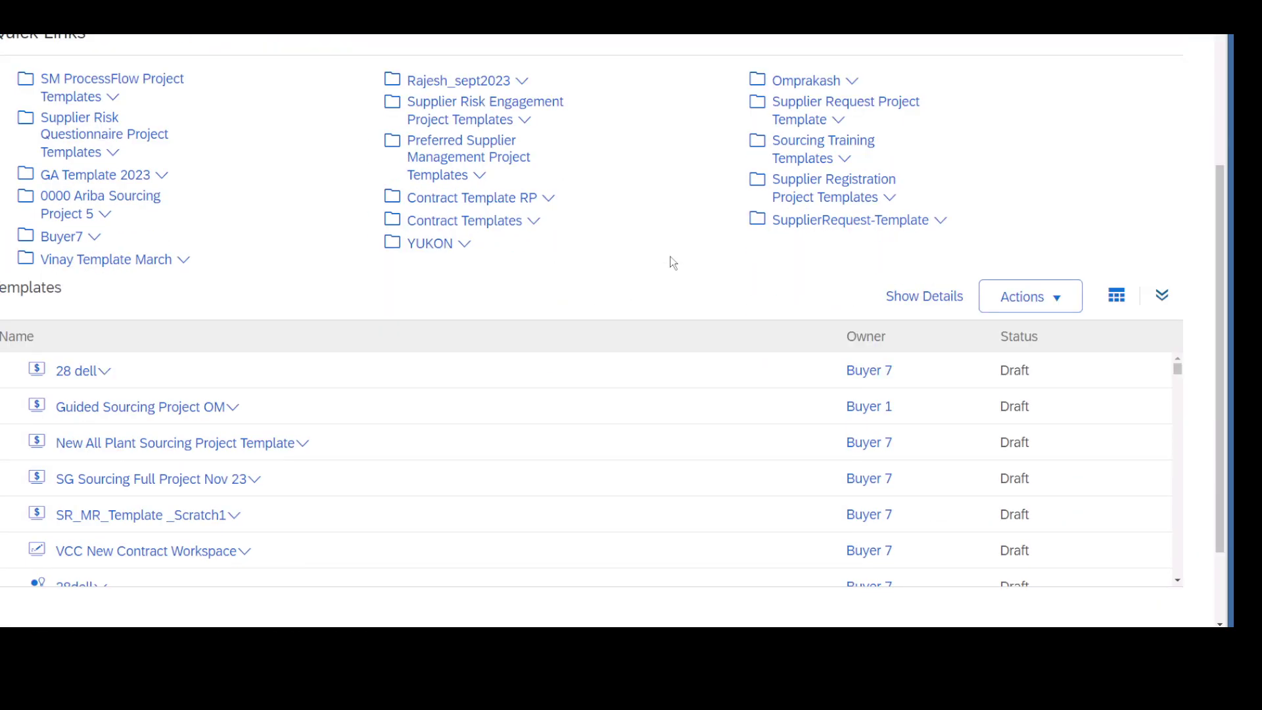
{"action": "left_click", "coordinate": [1023, 299]}
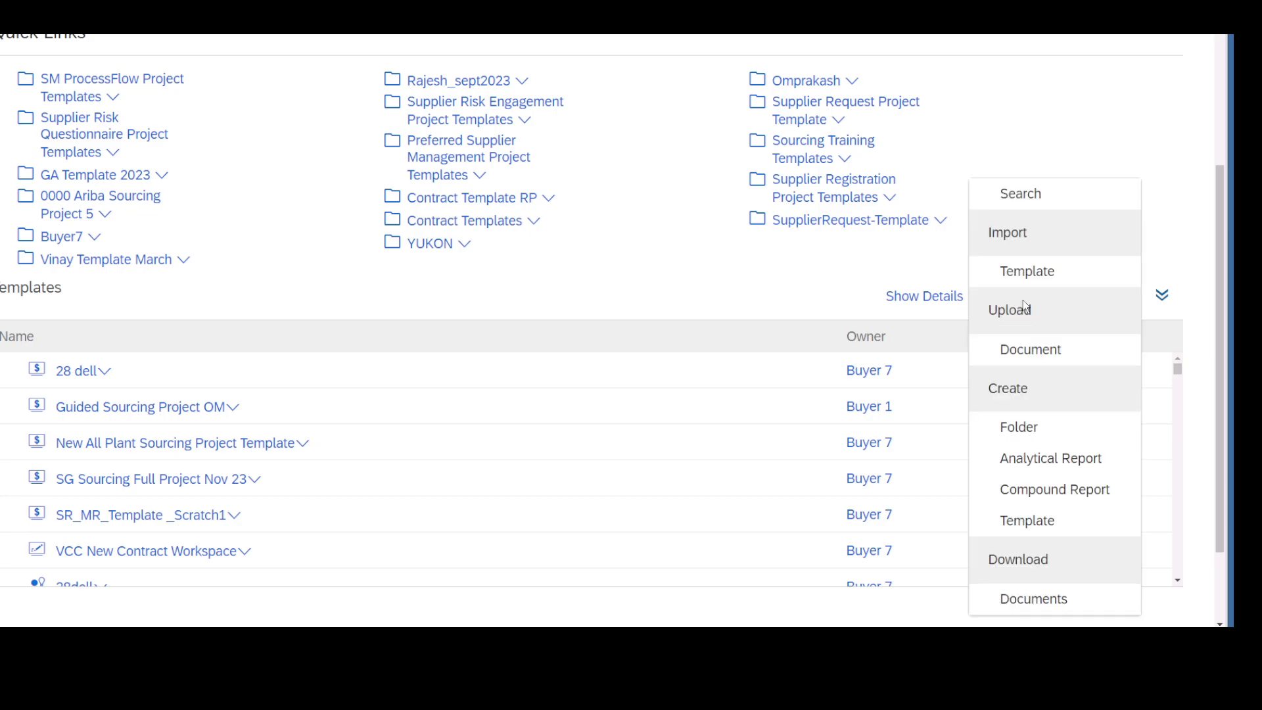
{"action": "left_click", "coordinate": [1027, 522]}
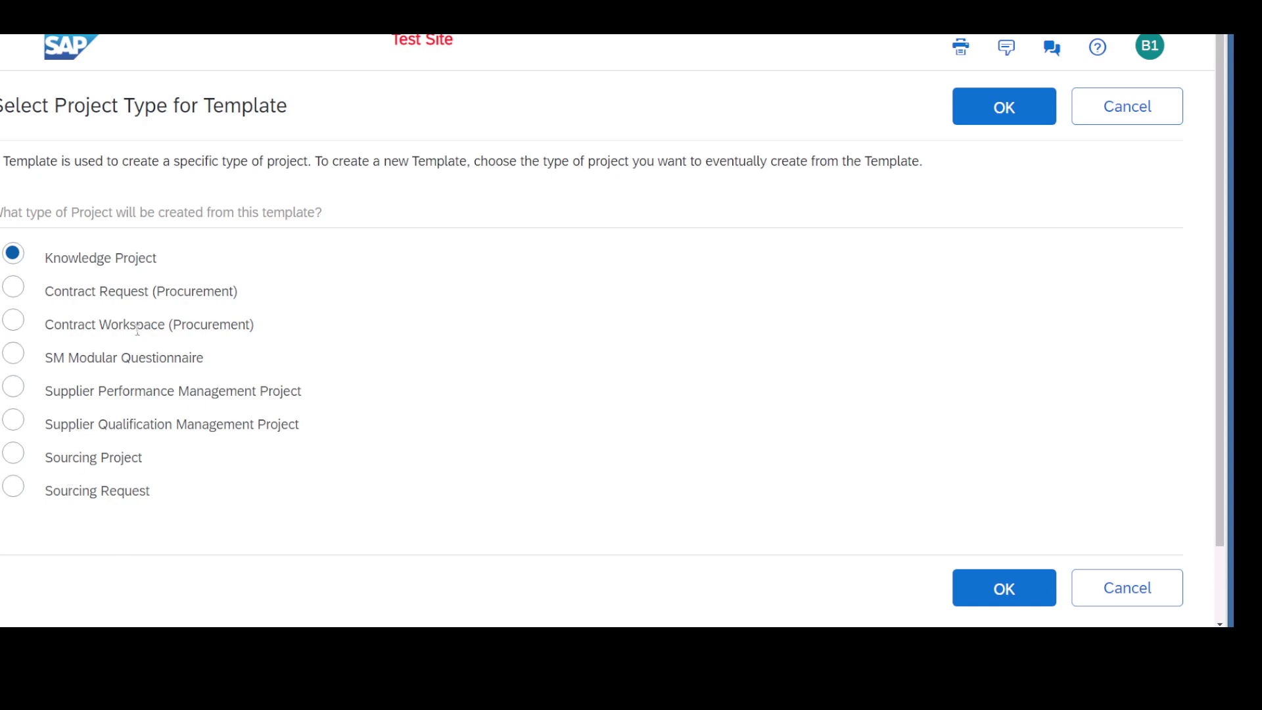
Choose Contract Workspace (Procurement) as the new template's project type.
{"action": "left_click", "coordinate": [13, 320]}
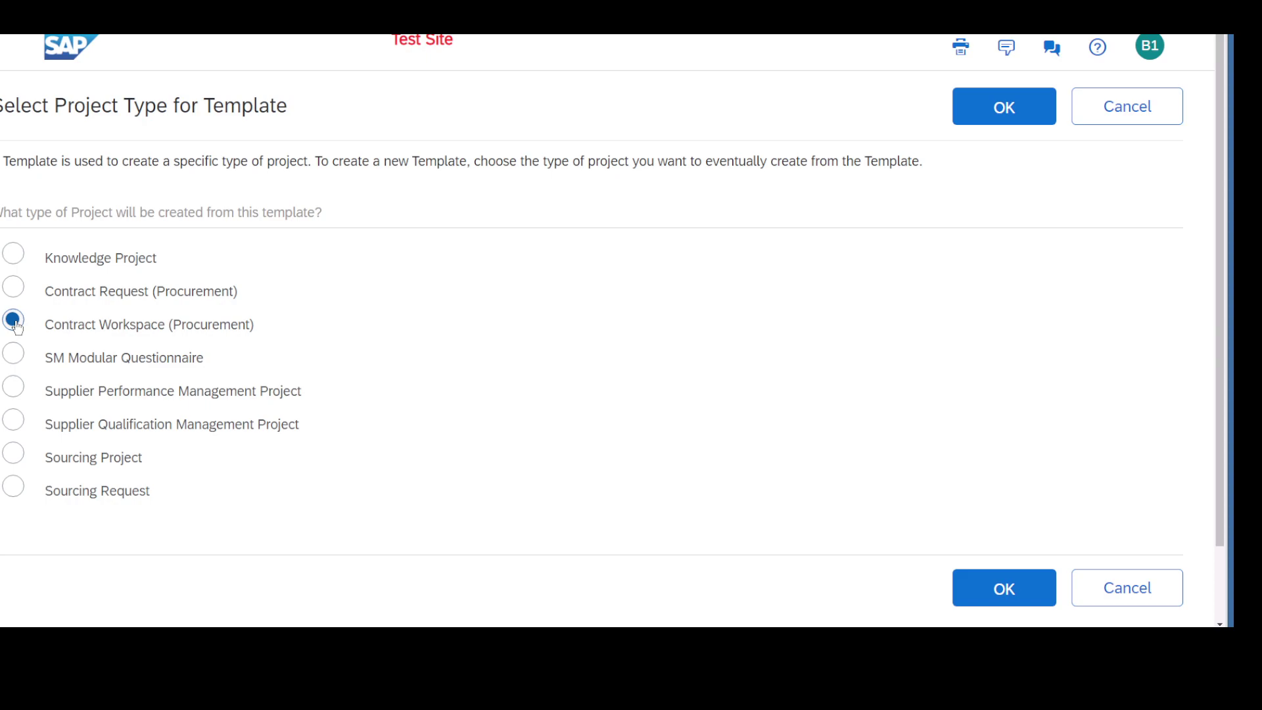
{"action": "left_click", "coordinate": [978, 594]}
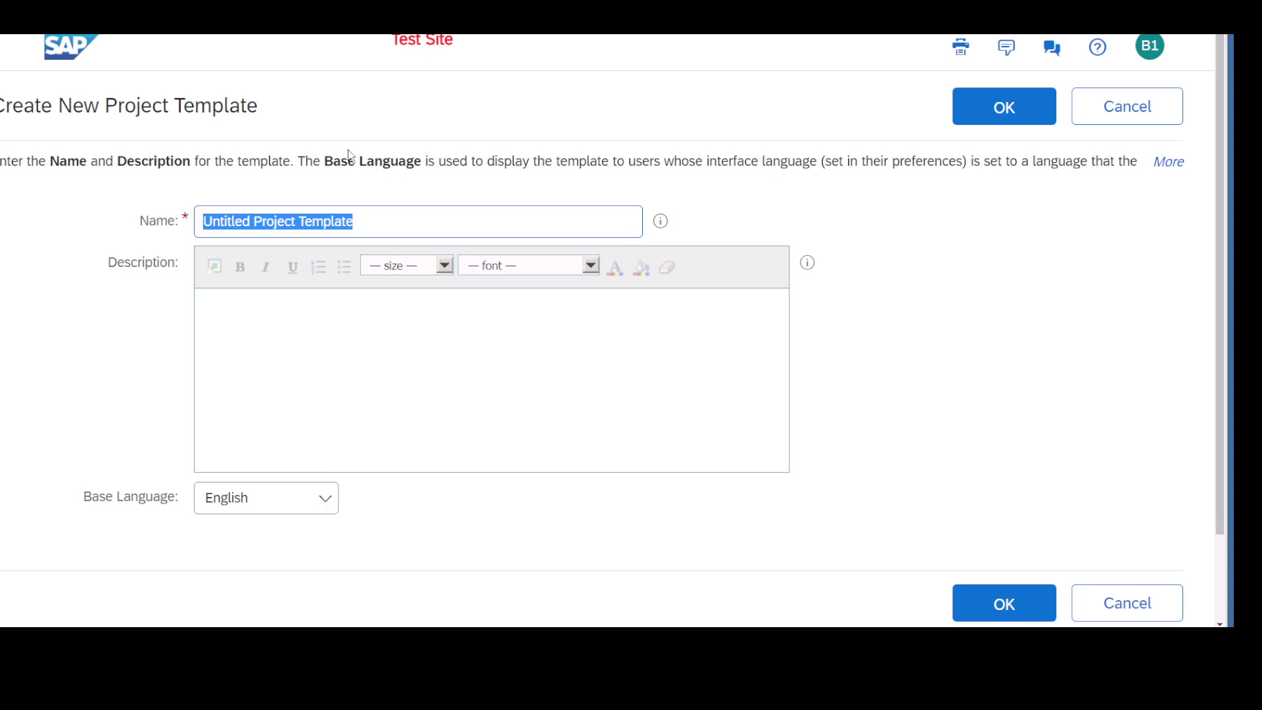
Create the template with name 'cw' and description 'test'.
{"action": "type", "text": "cw"}
{"action": "left_click", "coordinate": [503, 392]}
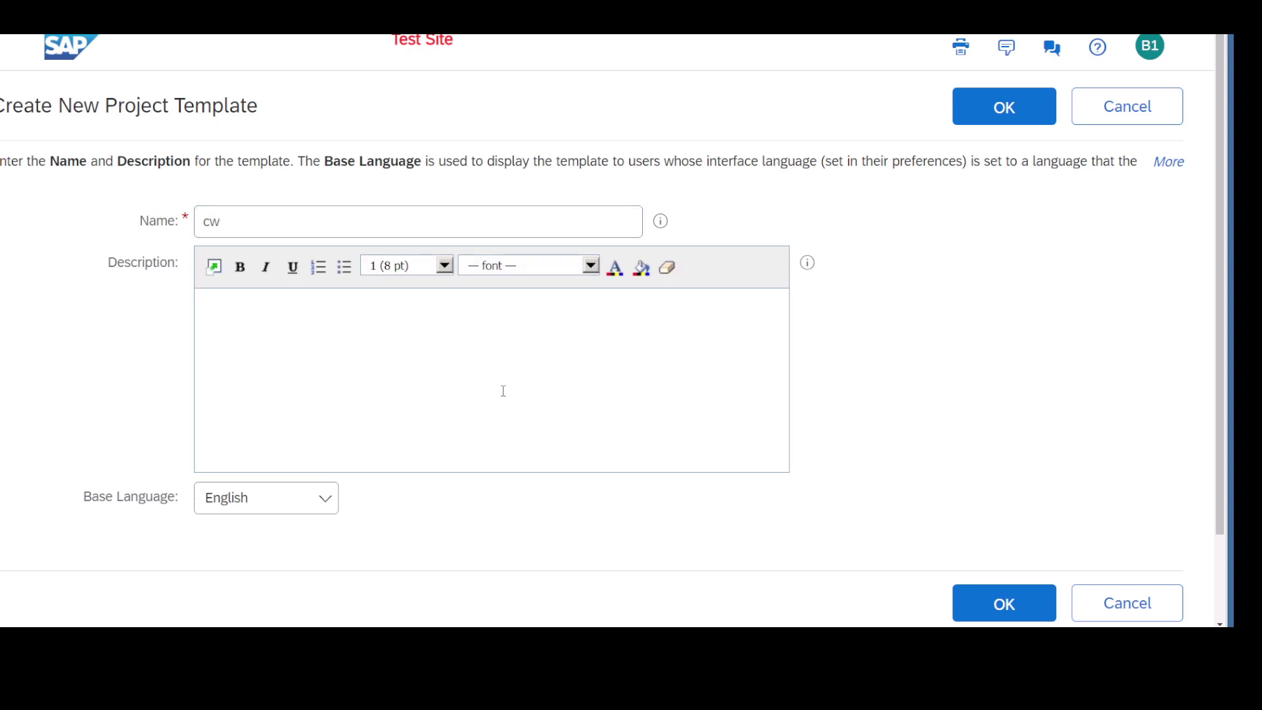
{"action": "type", "text": "test"}
{"action": "left_click", "coordinate": [1023, 615]}
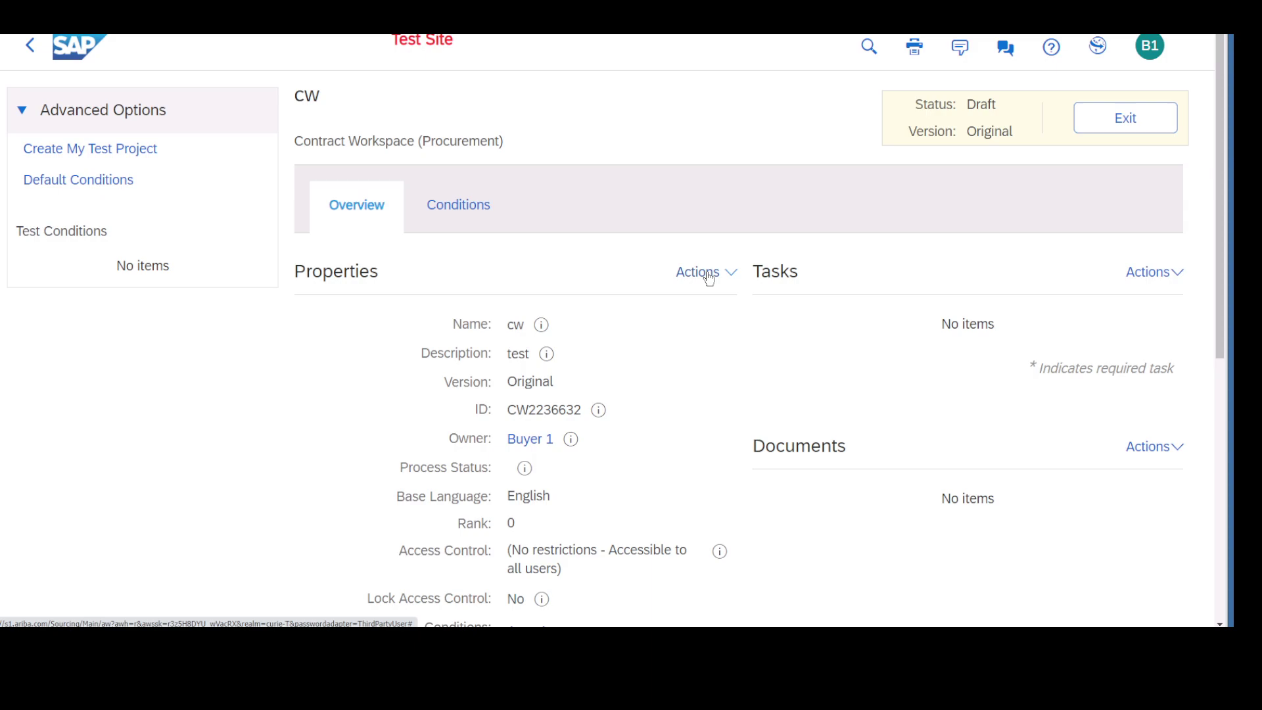
{"action": "left_click", "coordinate": [709, 278]}
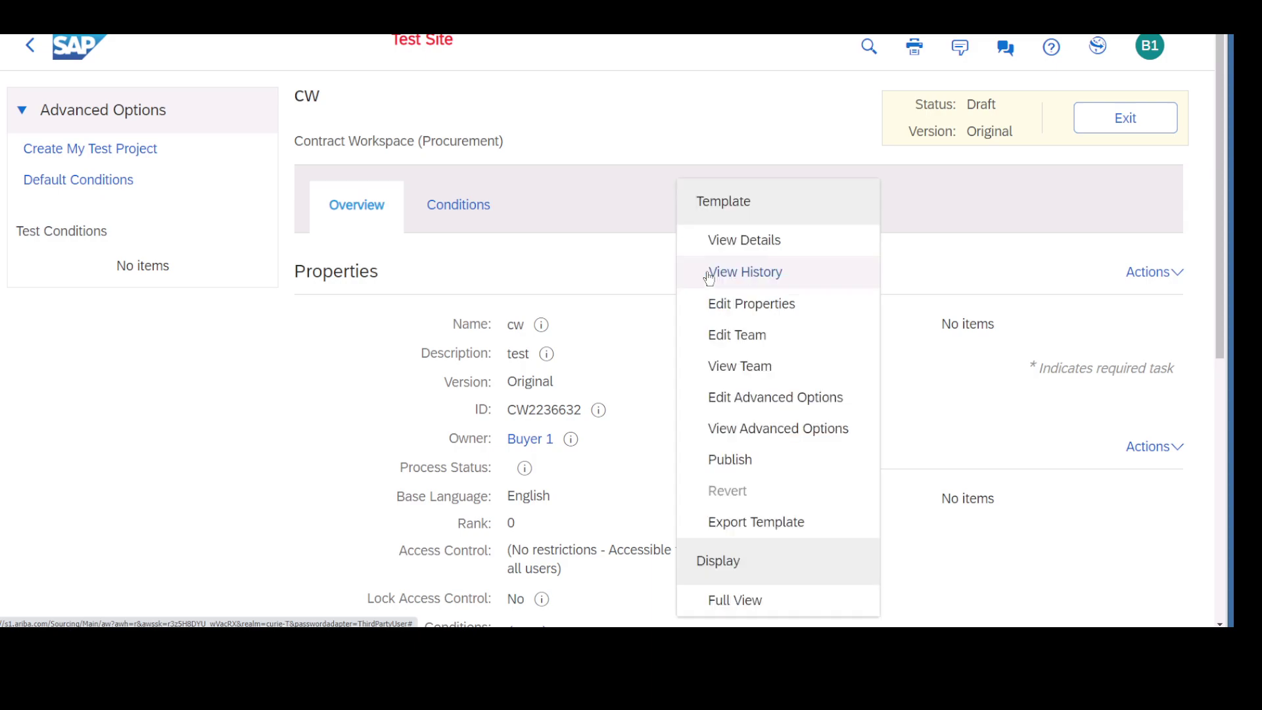
{"action": "left_click", "coordinate": [745, 301]}
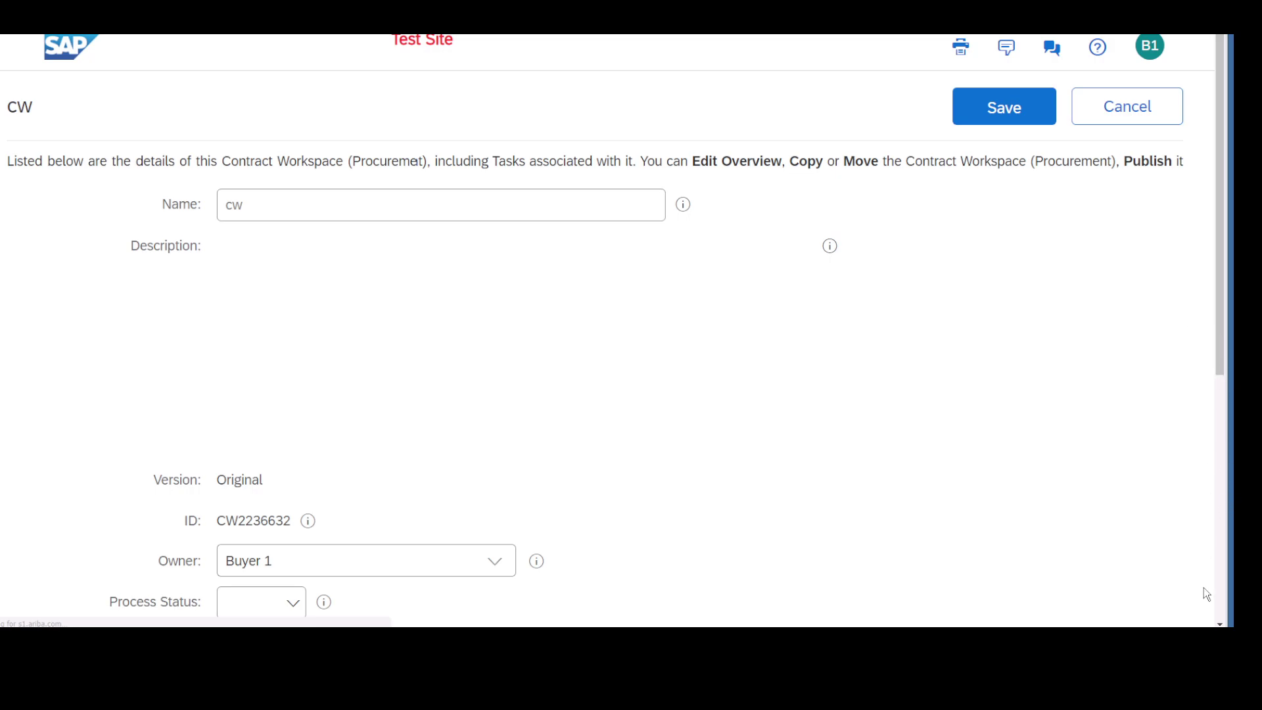
{"action": "scroll", "coordinate": [996, 101], "scroll_direction": "down", "scroll_amount": 8}
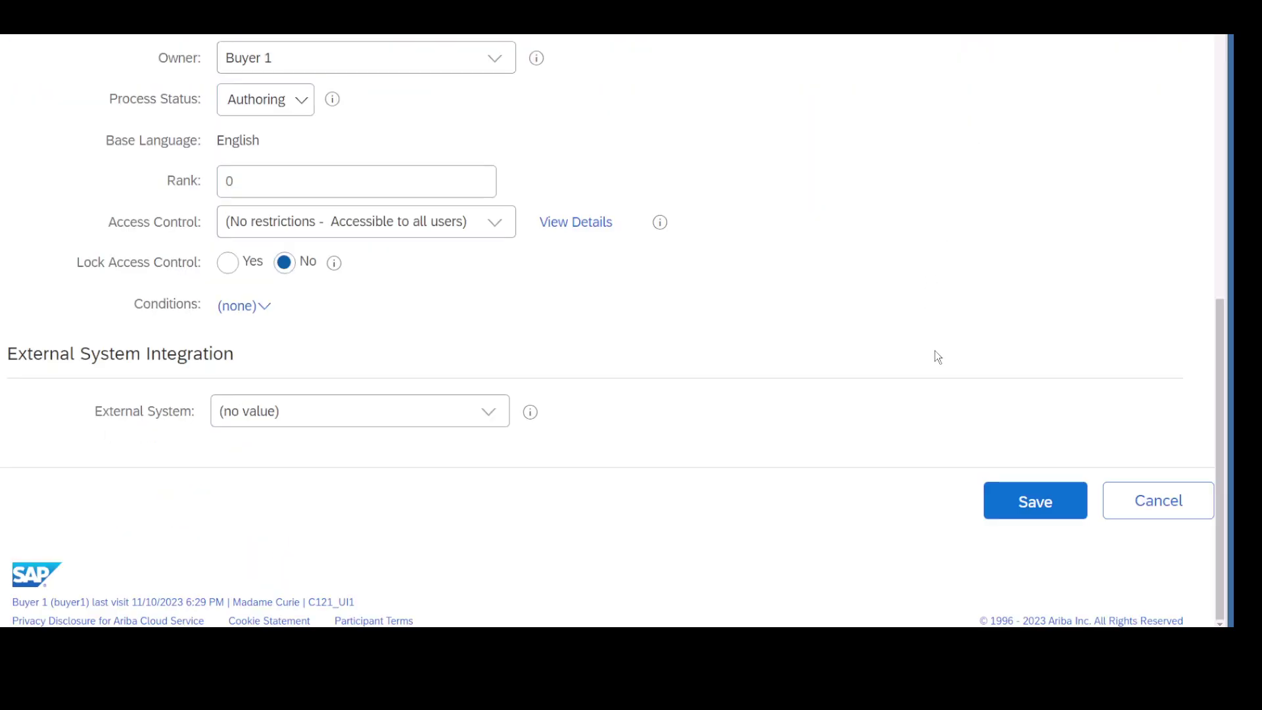
{"action": "scroll", "coordinate": [934, 350], "scroll_direction": "up", "scroll_amount": 1}
{"action": "scroll", "coordinate": [934, 351], "scroll_direction": "up", "scroll_amount": 1}
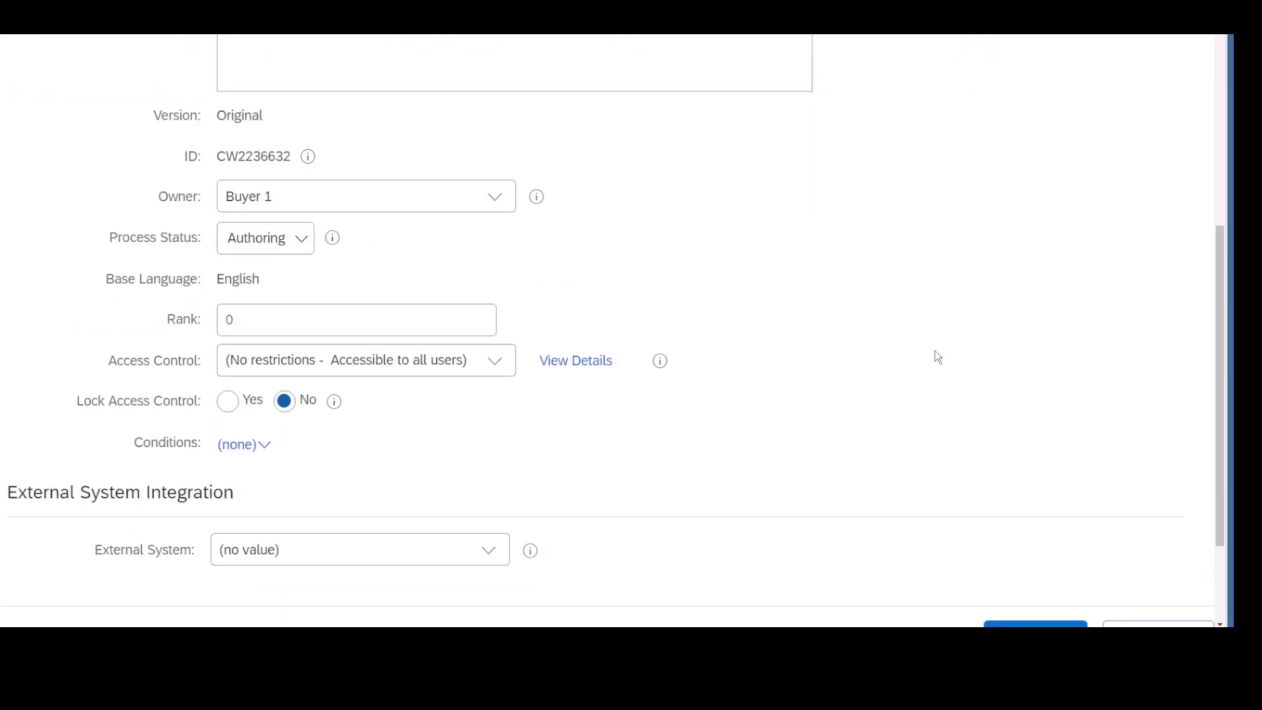
{"action": "scroll", "coordinate": [935, 350], "scroll_direction": "up", "scroll_amount": 1}
{"action": "scroll", "coordinate": [935, 350], "scroll_direction": "up", "scroll_amount": 1}
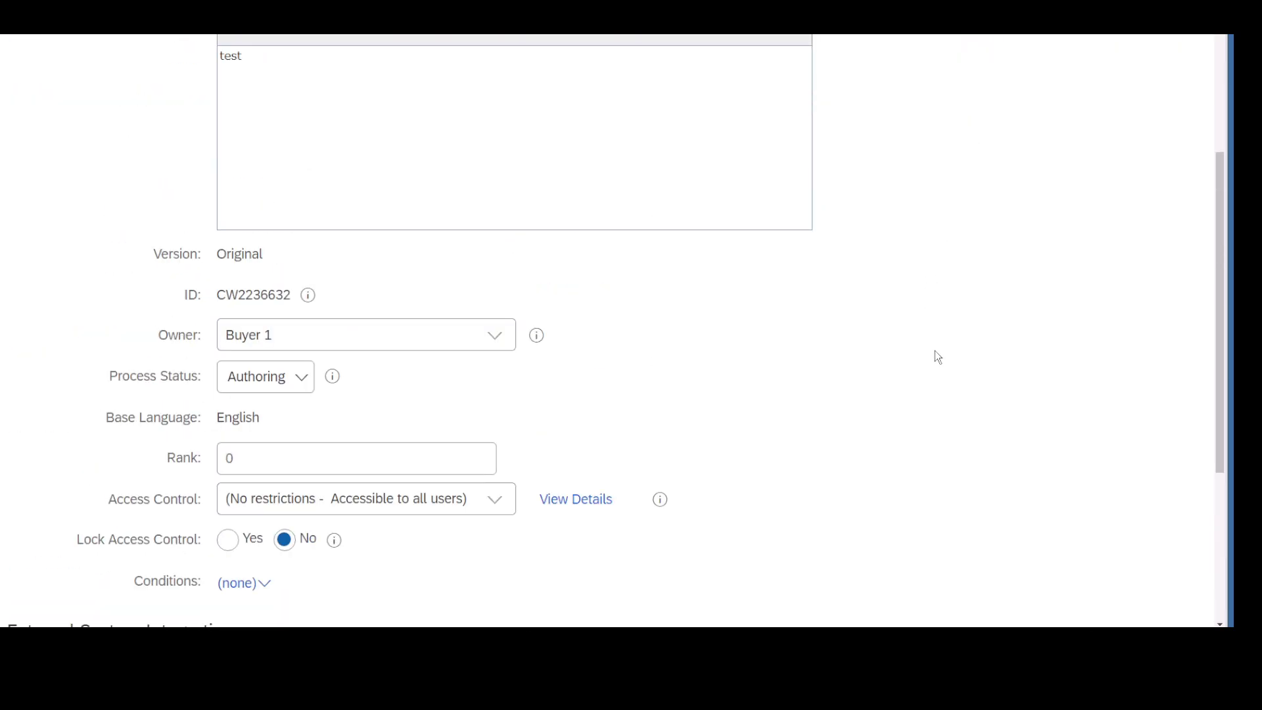
{"action": "scroll", "coordinate": [935, 351], "scroll_direction": "up", "scroll_amount": 4}
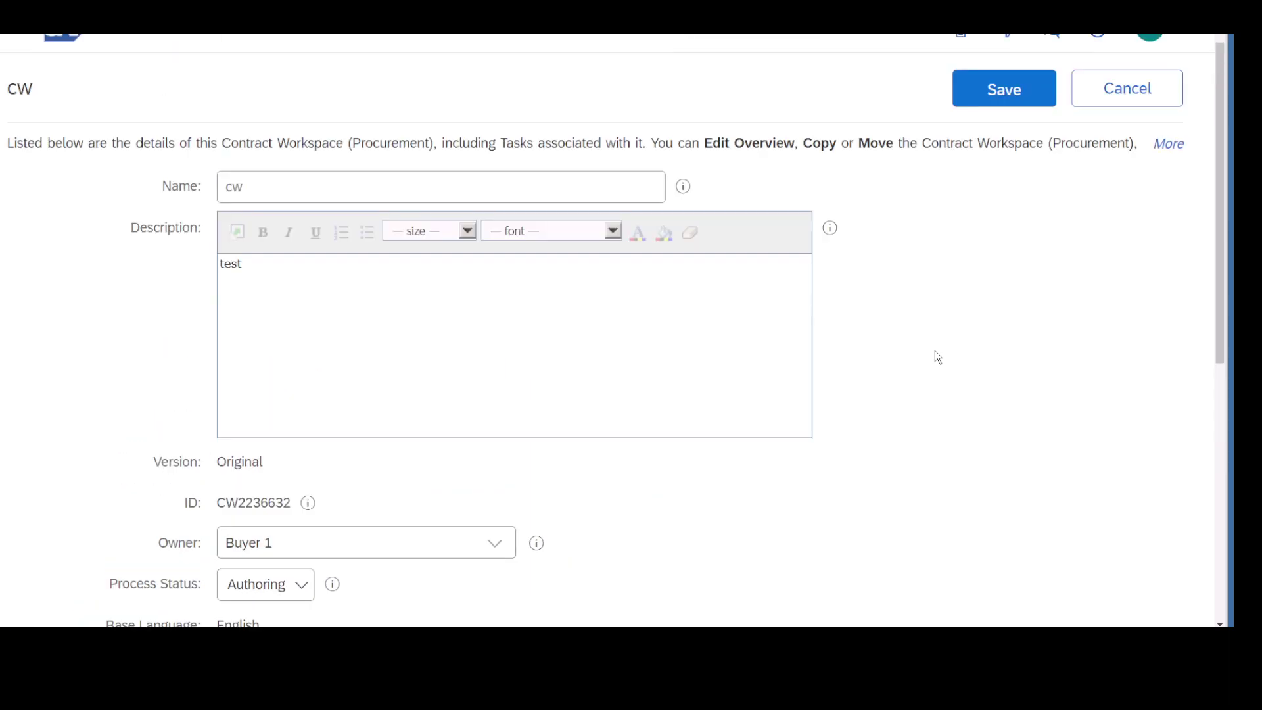
{"action": "scroll", "coordinate": [888, 399], "scroll_direction": "down", "scroll_amount": 4}
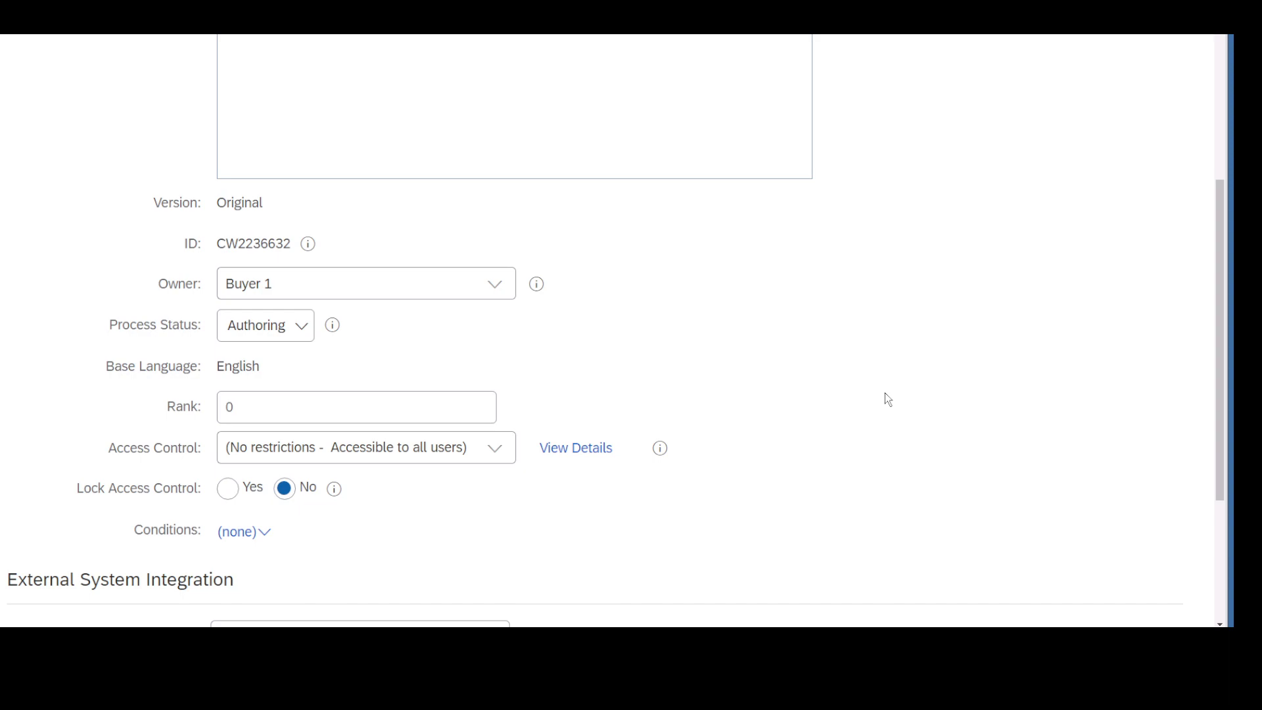
{"action": "scroll", "coordinate": [953, 361], "scroll_direction": "up", "scroll_amount": 4}
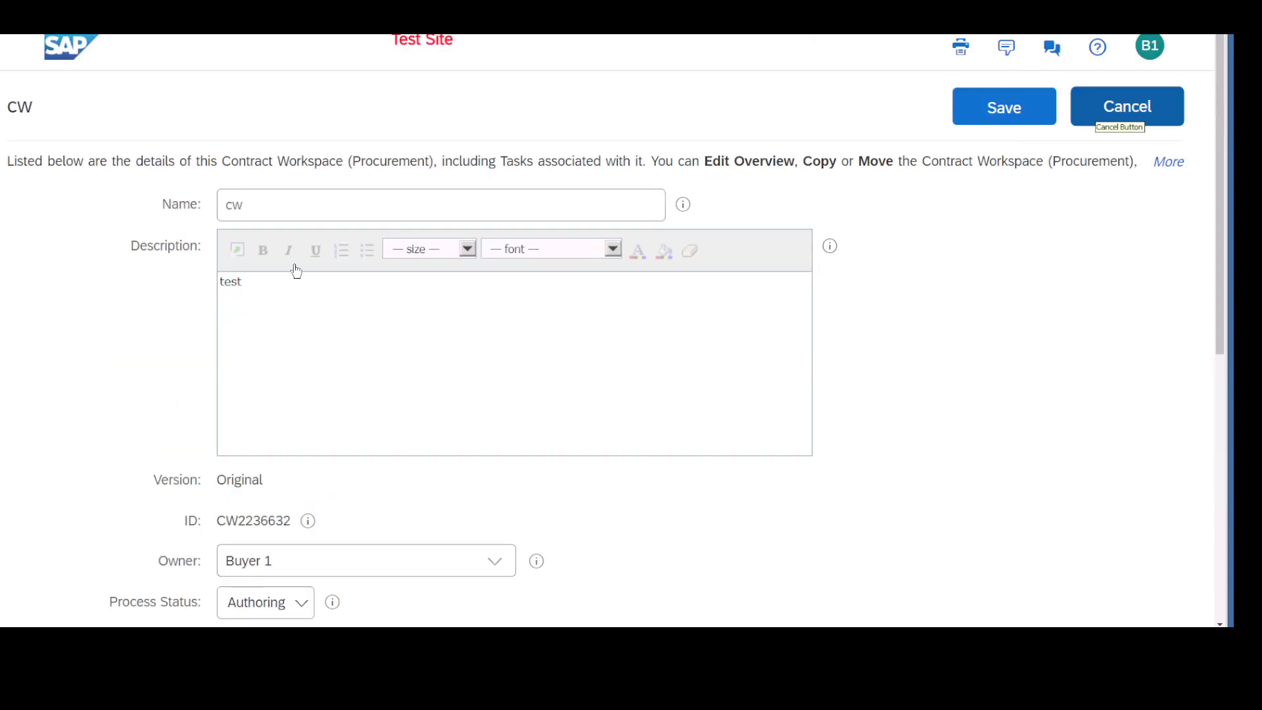
{"action": "left_click", "coordinate": [1099, 110]}
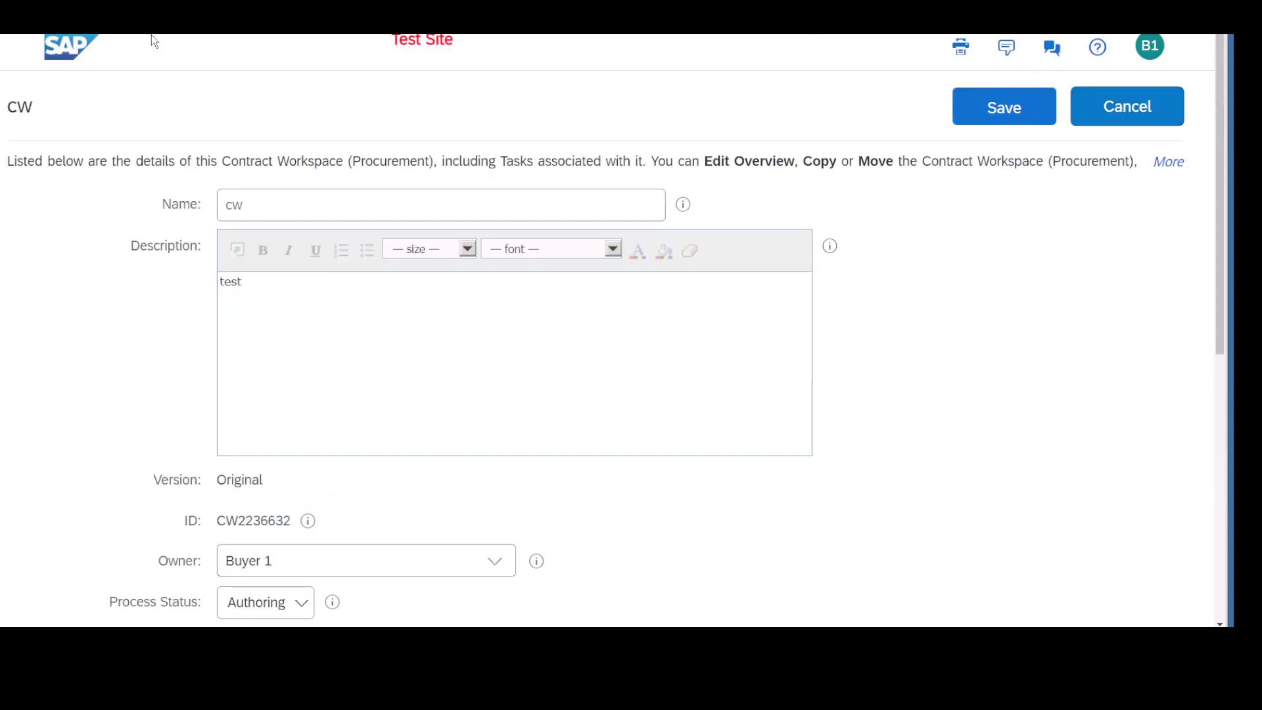
{"action": "left_click", "coordinate": [1093, 110]}
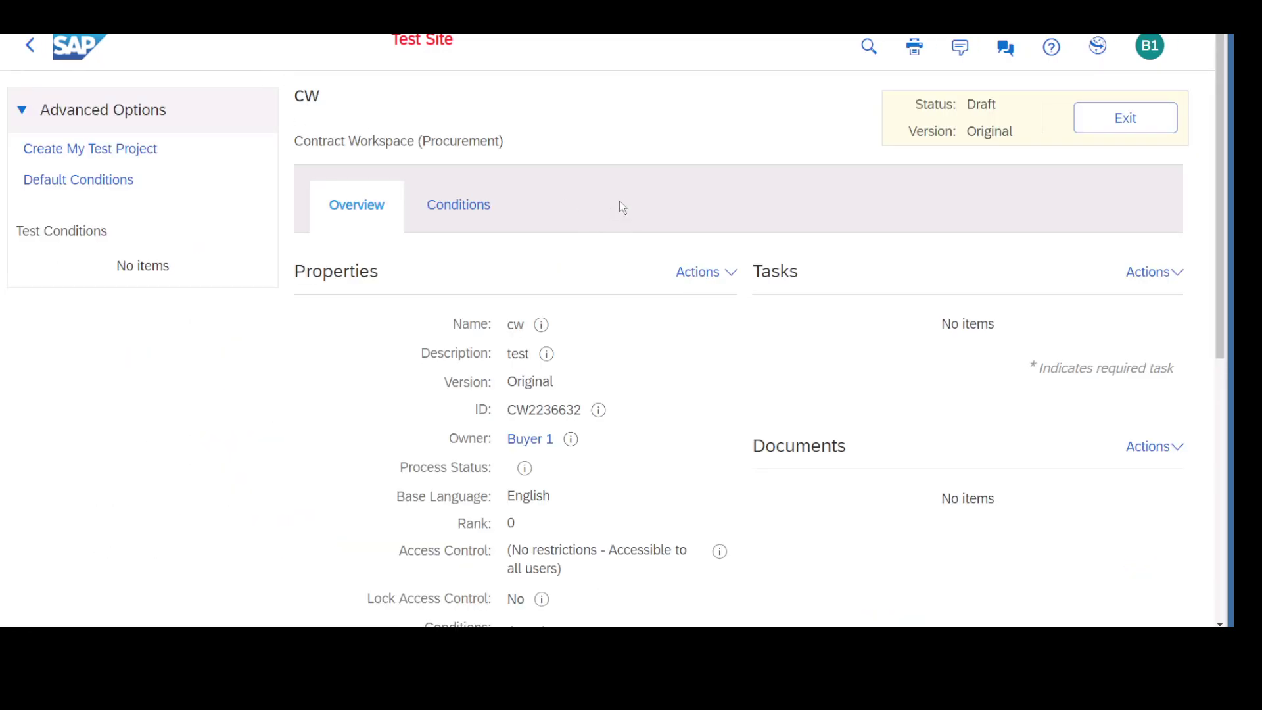
Add a new to-do task titled 'boss has to check the amount'.
{"action": "scroll", "coordinate": [619, 202], "scroll_direction": "down", "scroll_amount": 1}
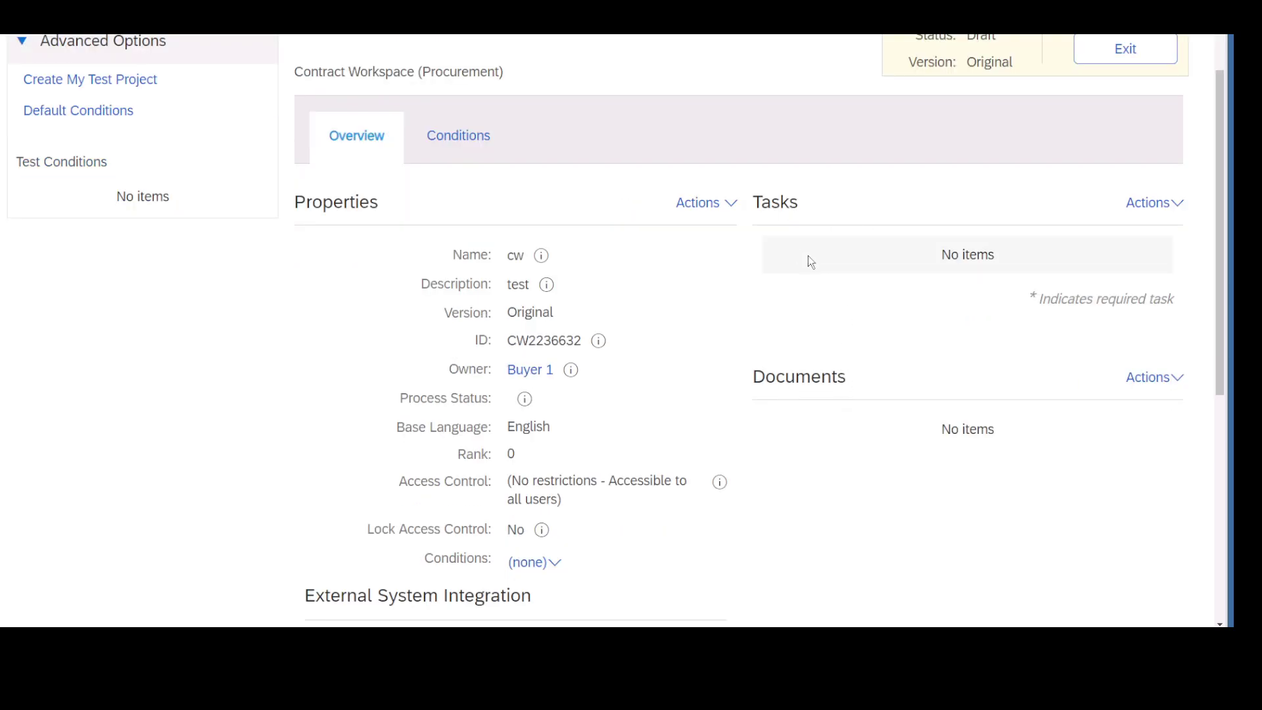
{"action": "left_click", "coordinate": [1147, 203]}
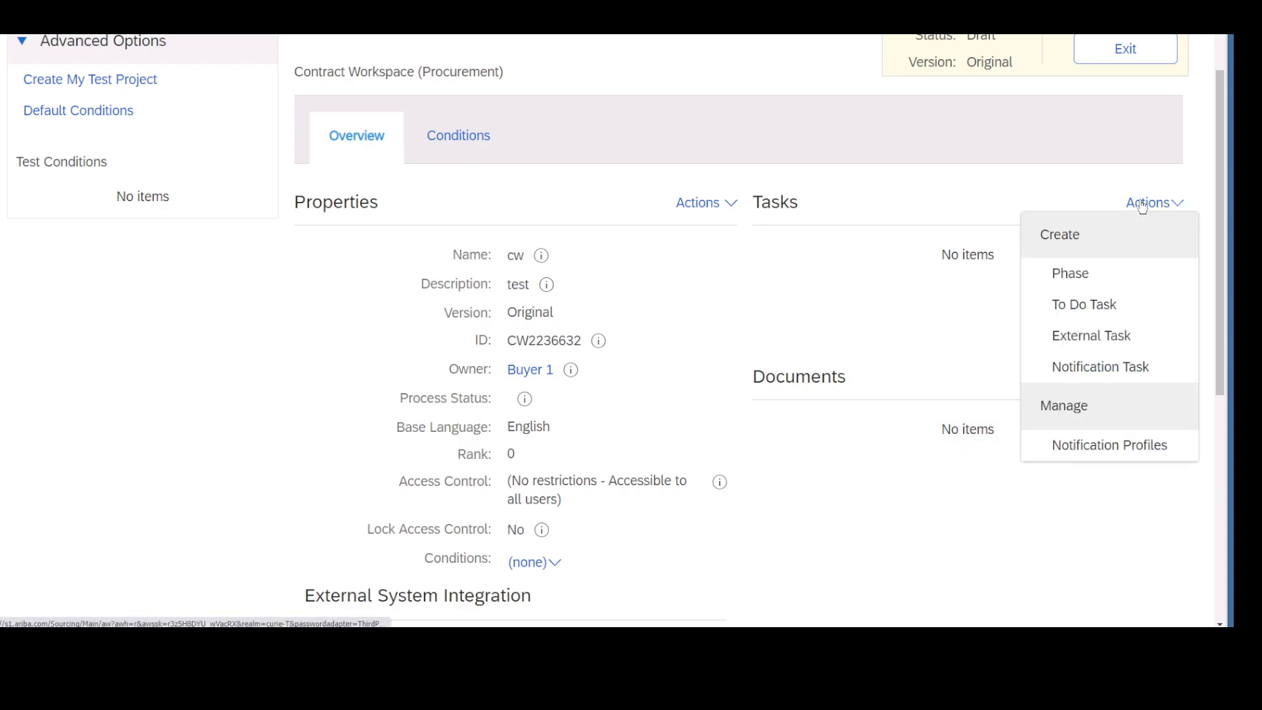
{"action": "left_click", "coordinate": [1093, 303]}
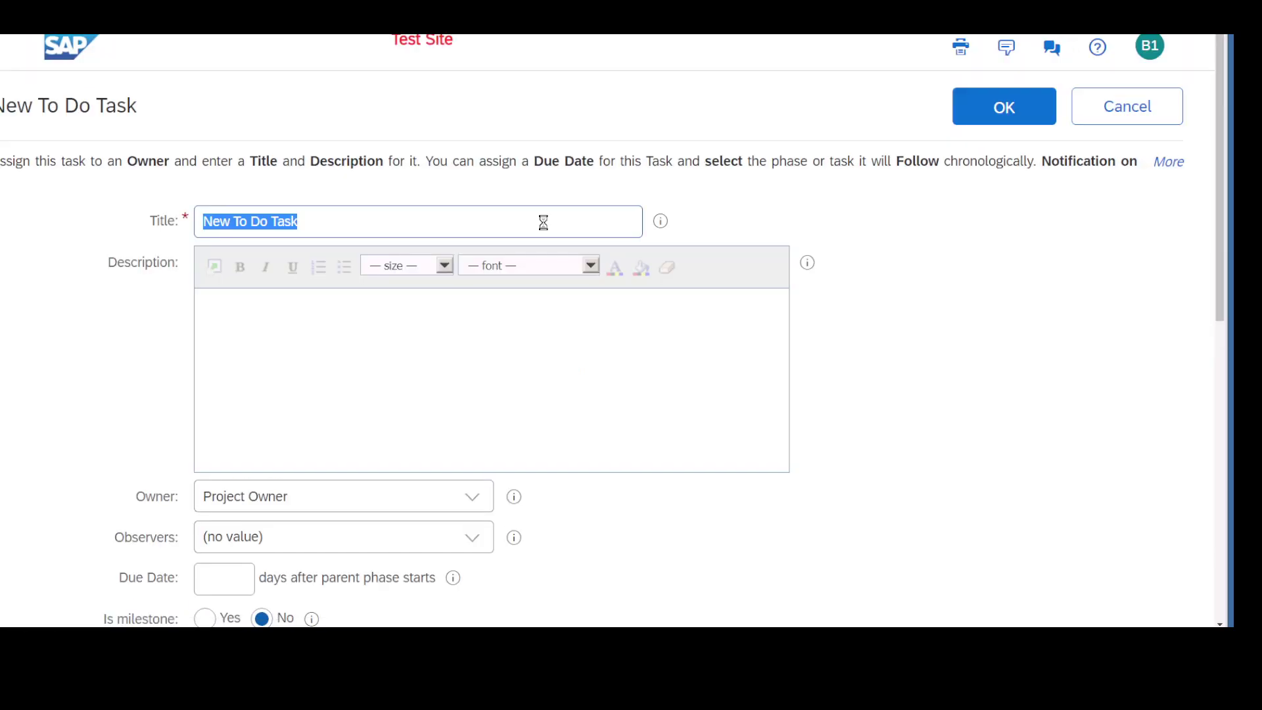
{"action": "key", "text": "BackSpace"}
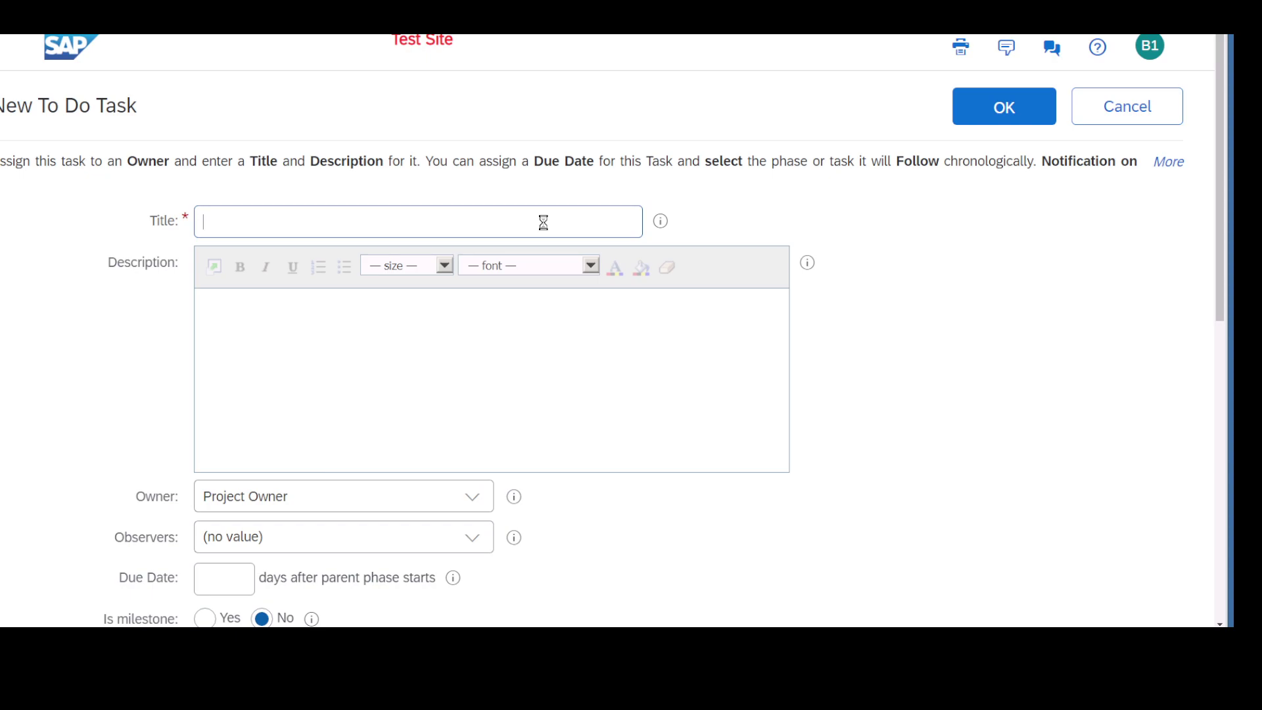
{"action": "type", "text": "boss "}
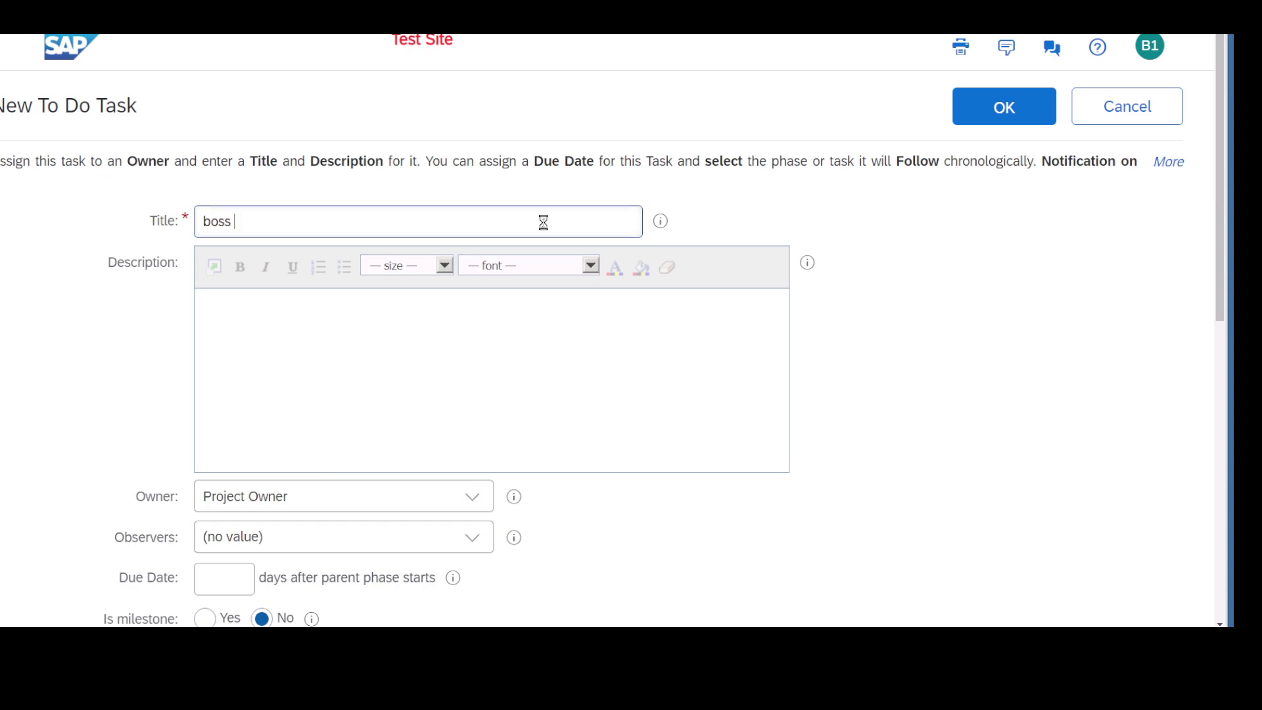
{"action": "type", "text": "has to check the amount"}
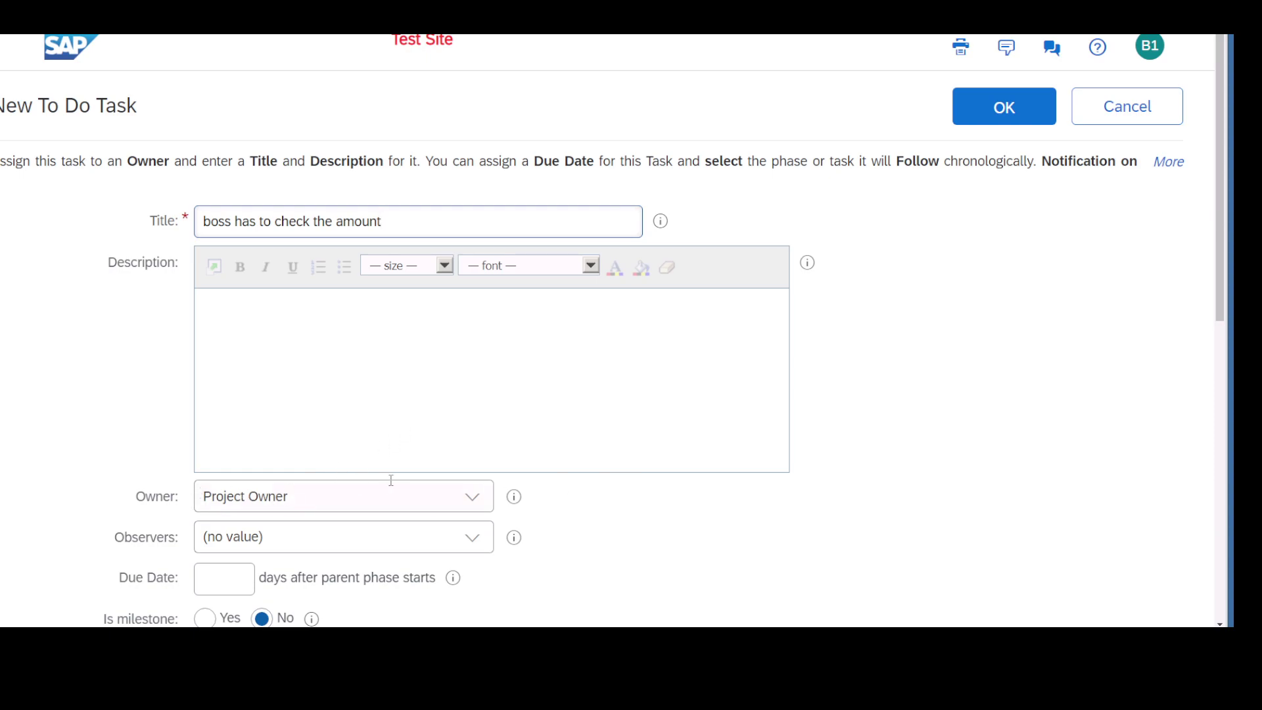
{"action": "left_click", "coordinate": [865, 499]}
Set Buyer 1 as the task's observer and save the to-do task.
{"action": "scroll", "coordinate": [866, 501], "scroll_direction": "down", "scroll_amount": 1}
{"action": "scroll", "coordinate": [866, 501], "scroll_direction": "down", "scroll_amount": 3}
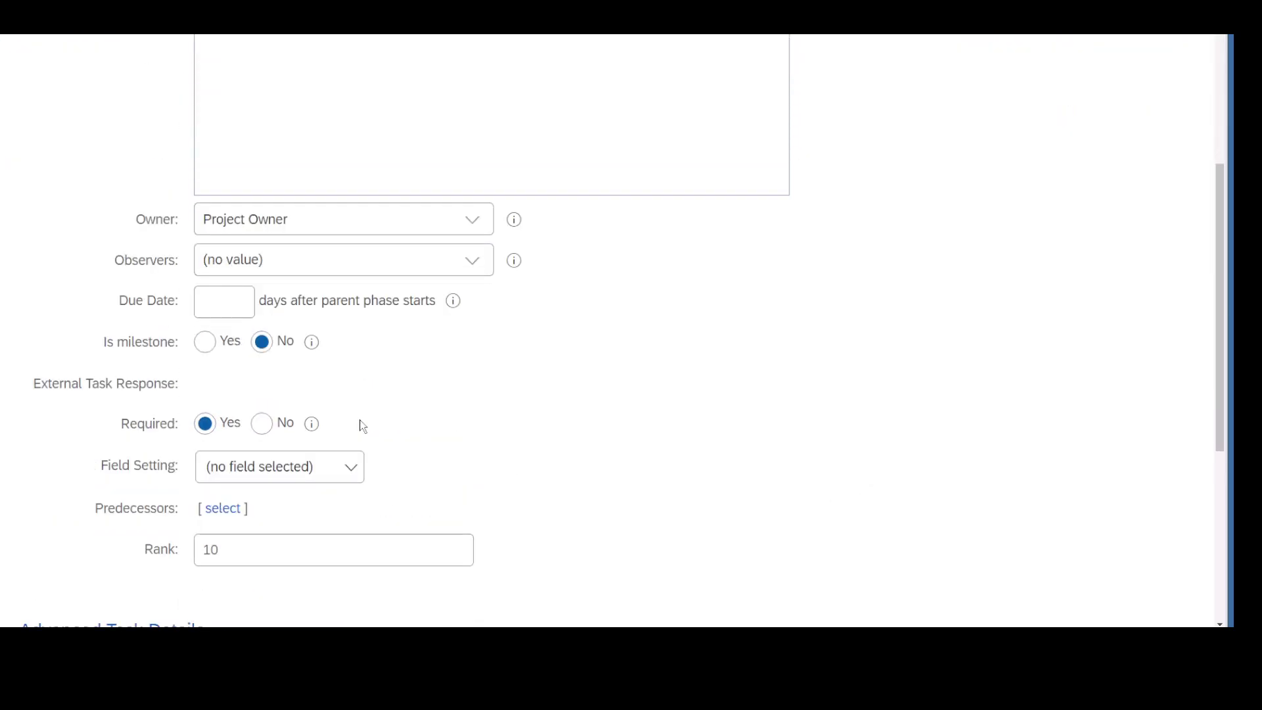
{"action": "left_click", "coordinate": [473, 261]}
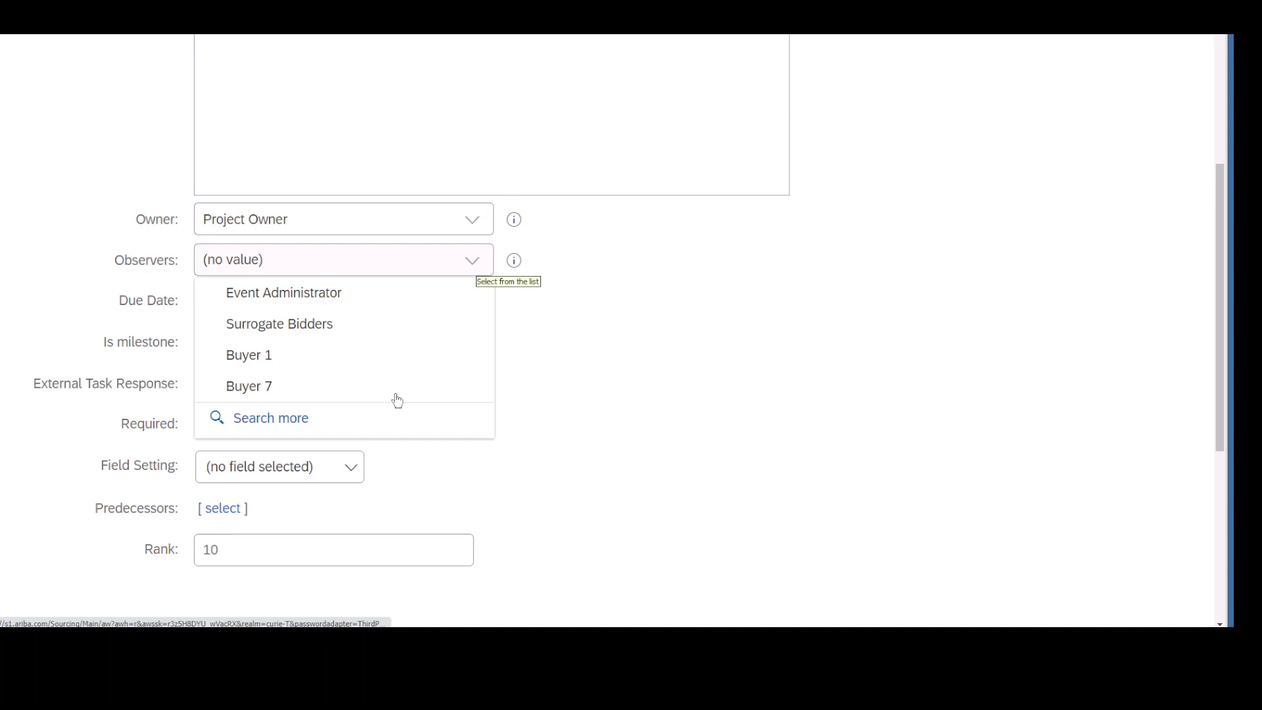
{"action": "left_click", "coordinate": [370, 355]}
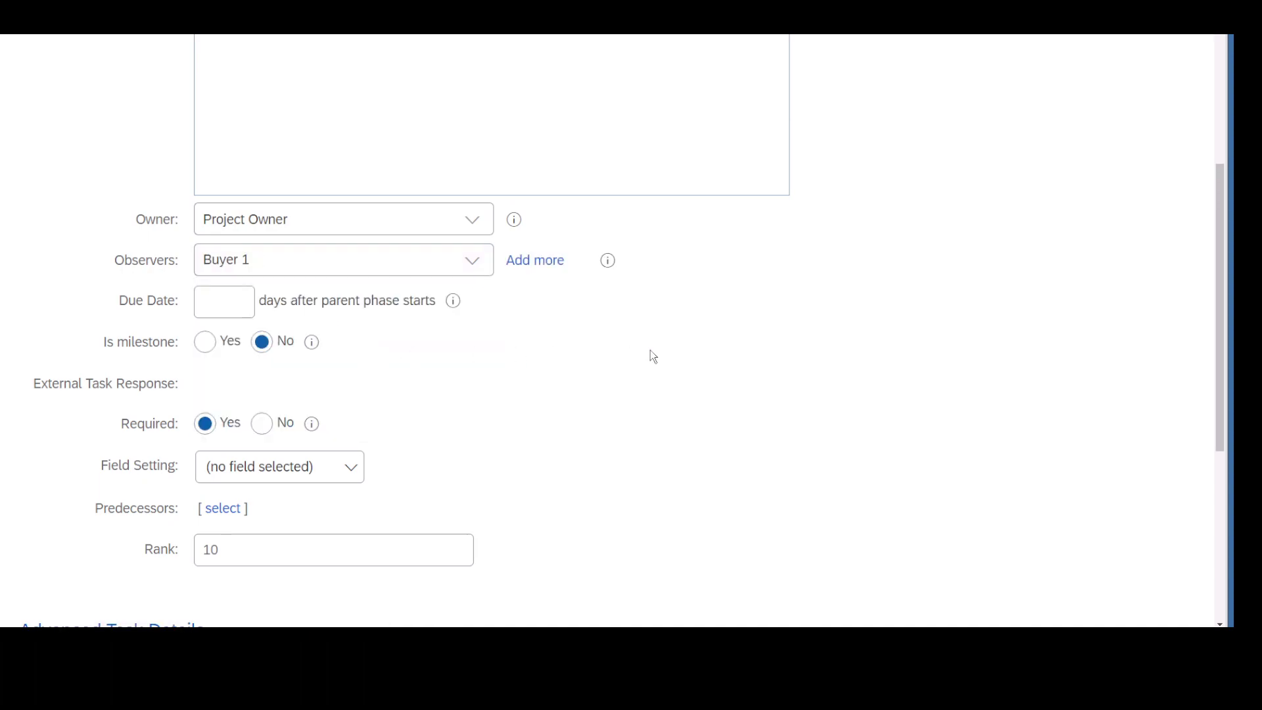
{"action": "scroll", "coordinate": [647, 437], "scroll_direction": "down", "scroll_amount": 1}
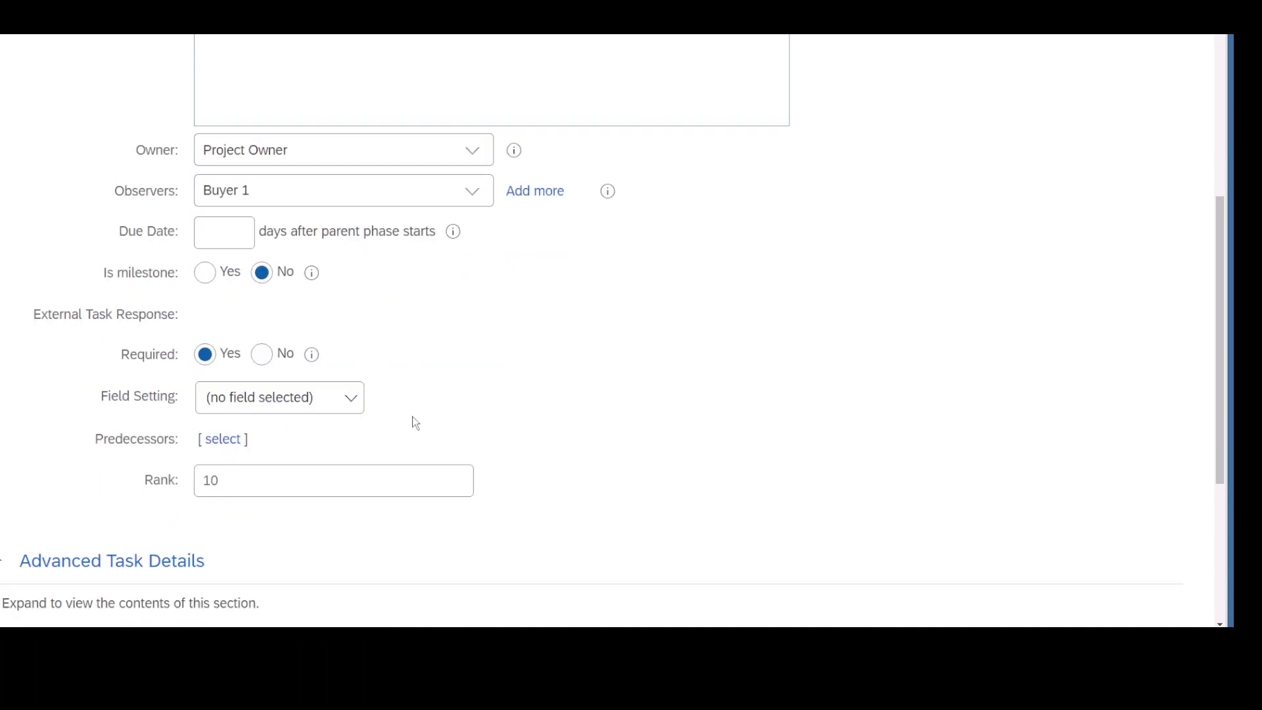
{"action": "scroll", "coordinate": [680, 444], "scroll_direction": "up", "scroll_amount": 5}
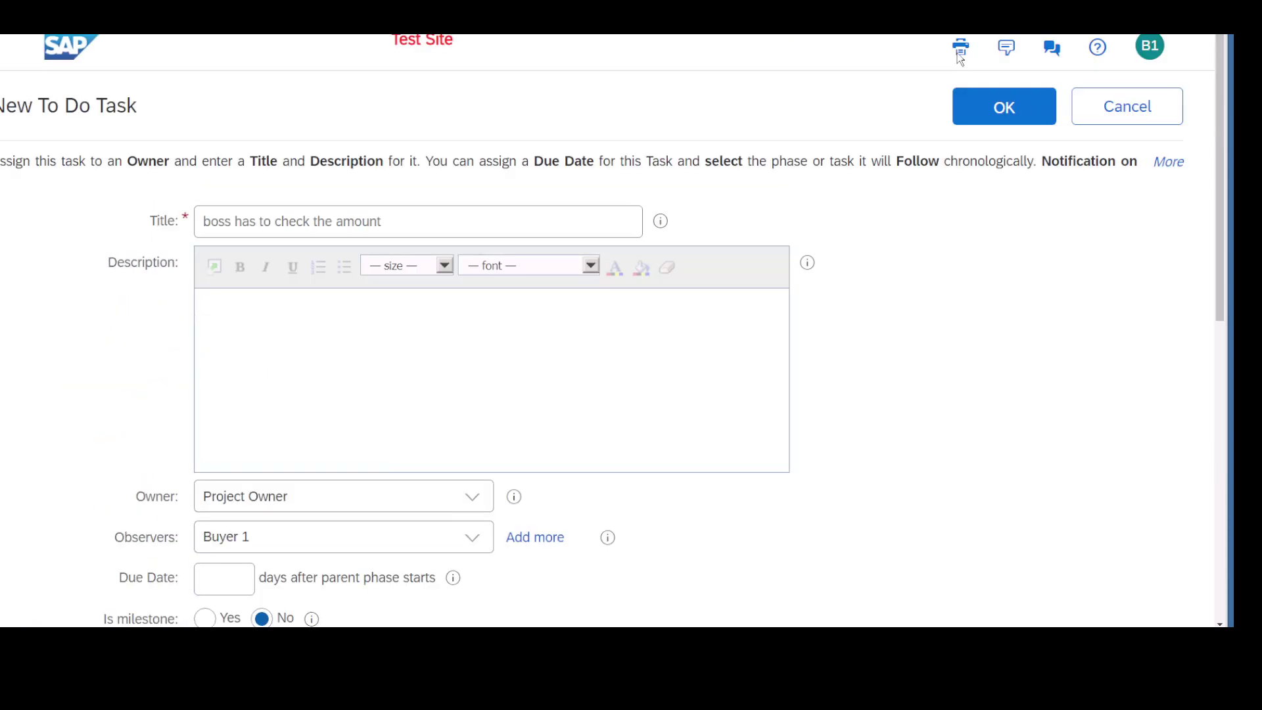
{"action": "left_click", "coordinate": [987, 104]}
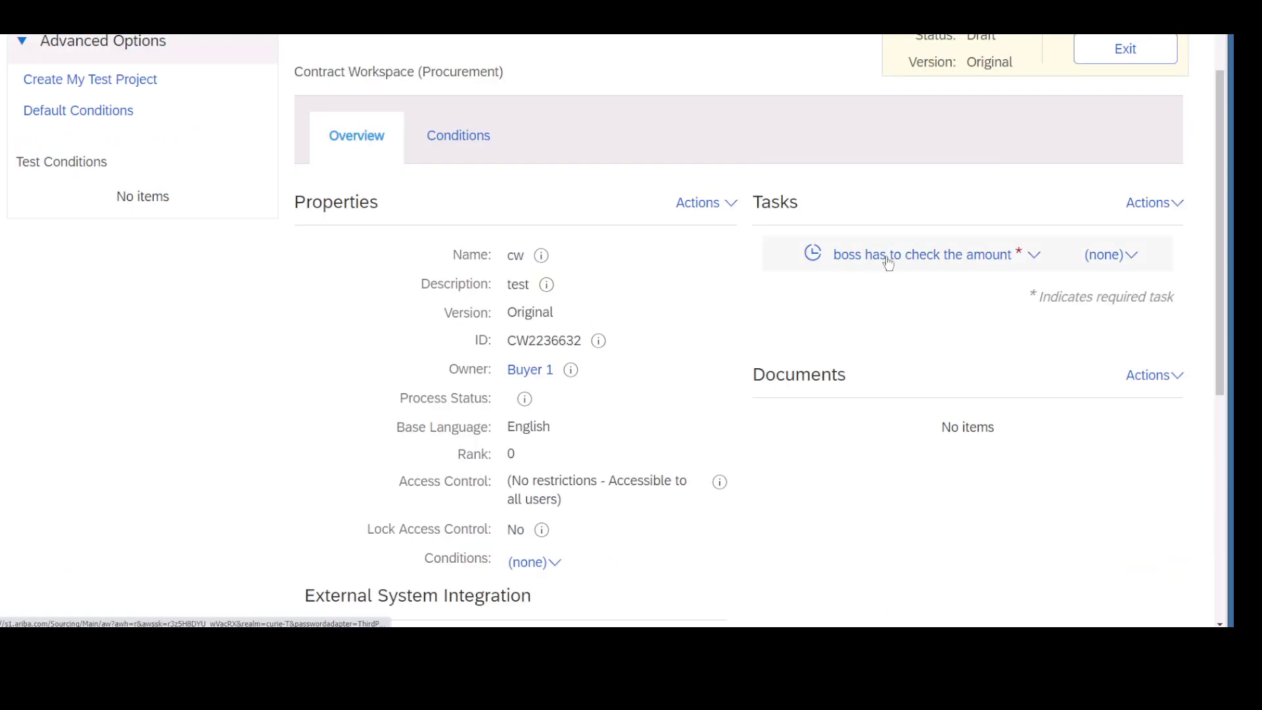
Reveal the Documents section's Actions menu for creating items.
{"action": "mouse_move", "coordinate": [1016, 265]}
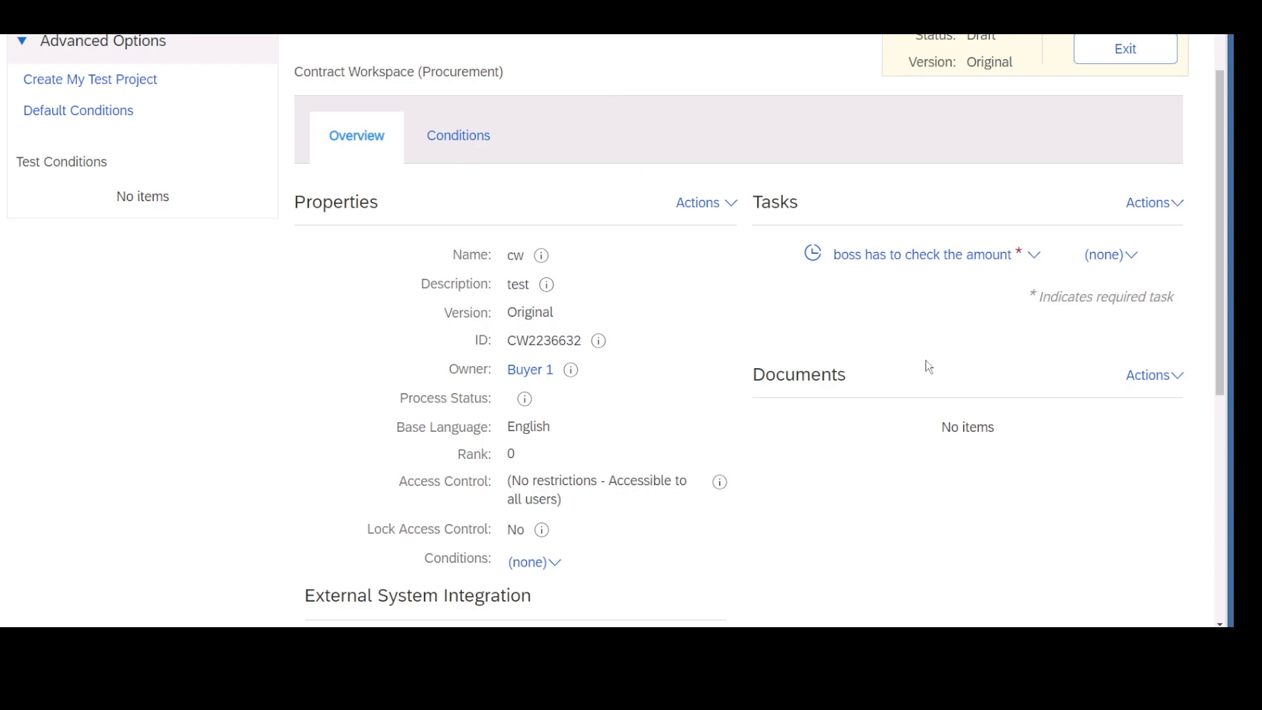
{"action": "left_click", "coordinate": [1154, 375]}
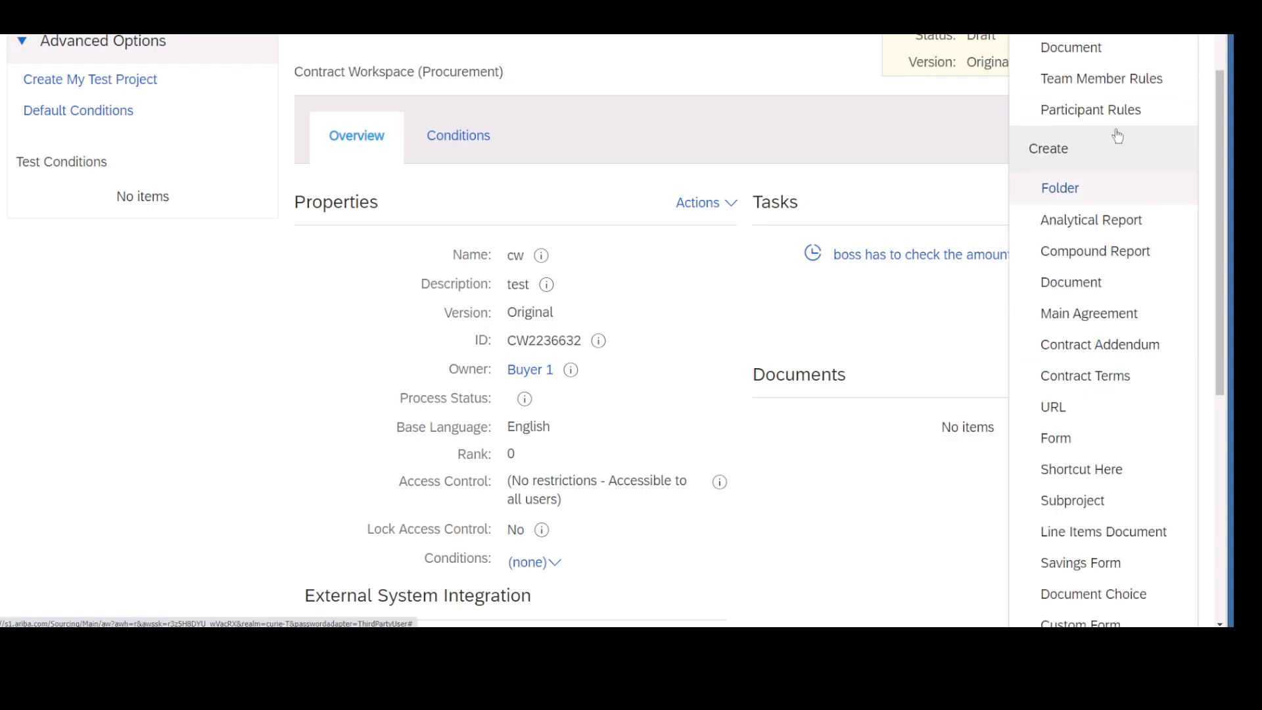
{"action": "left_click", "coordinate": [1066, 49]}
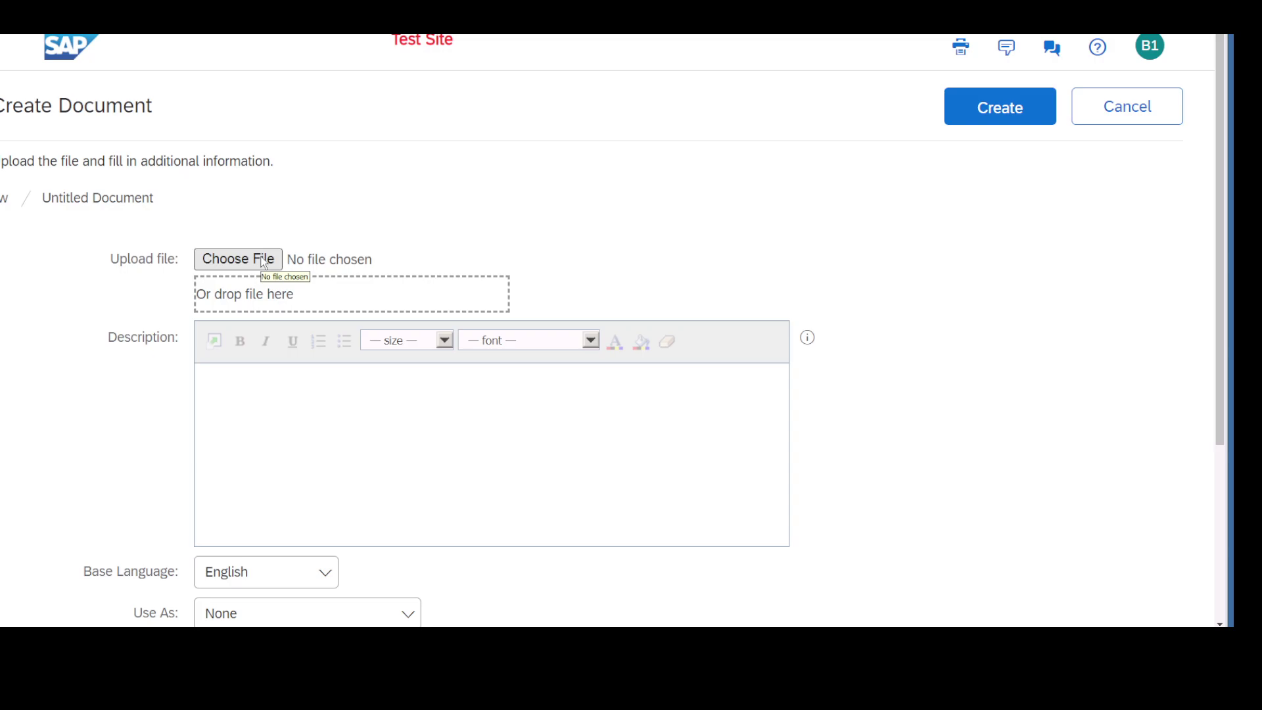
{"action": "left_click", "coordinate": [1152, 119]}
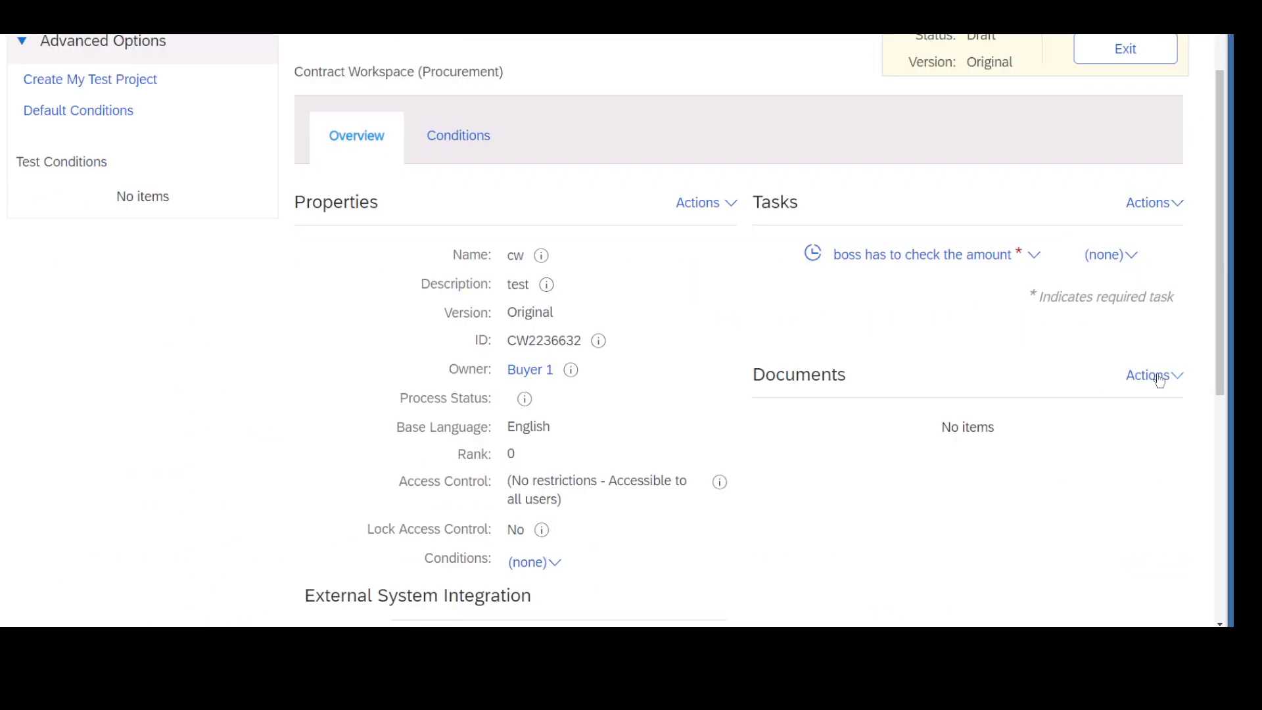
{"action": "left_click", "coordinate": [1160, 381]}
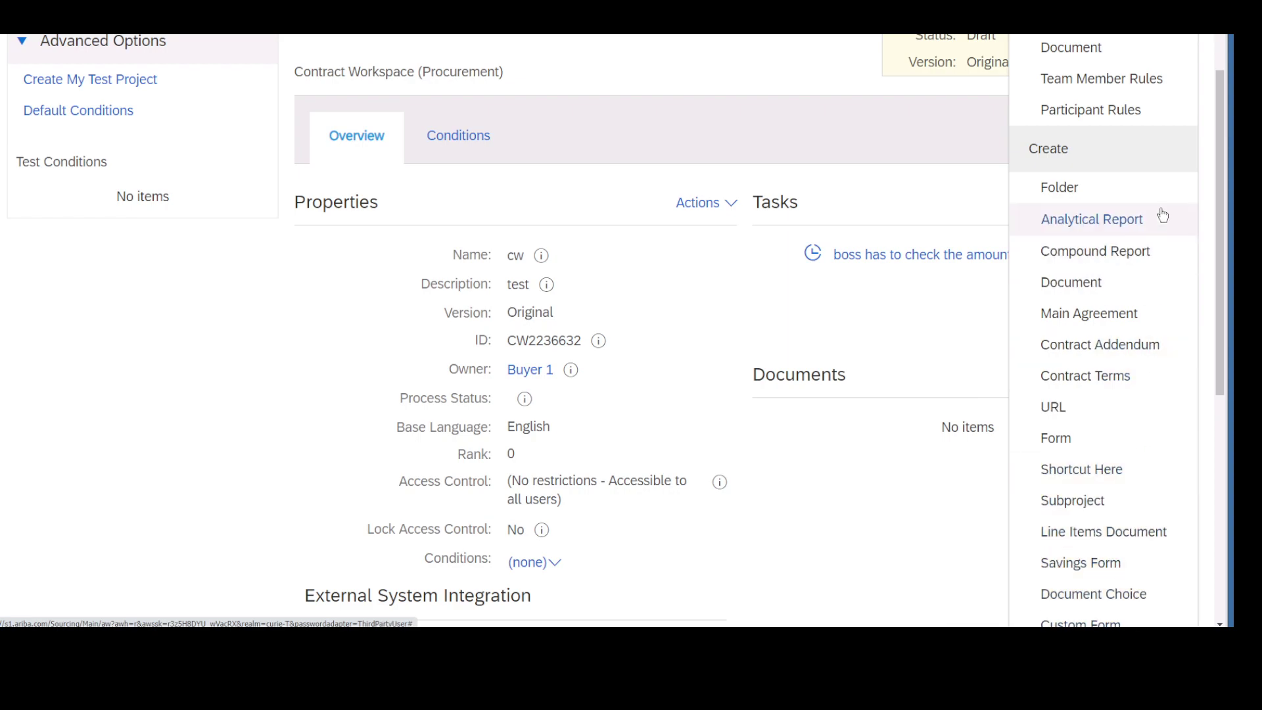
Create a workspace document with the Excel file Process Qualification.xlsx attached.
{"action": "left_click", "coordinate": [1113, 284]}
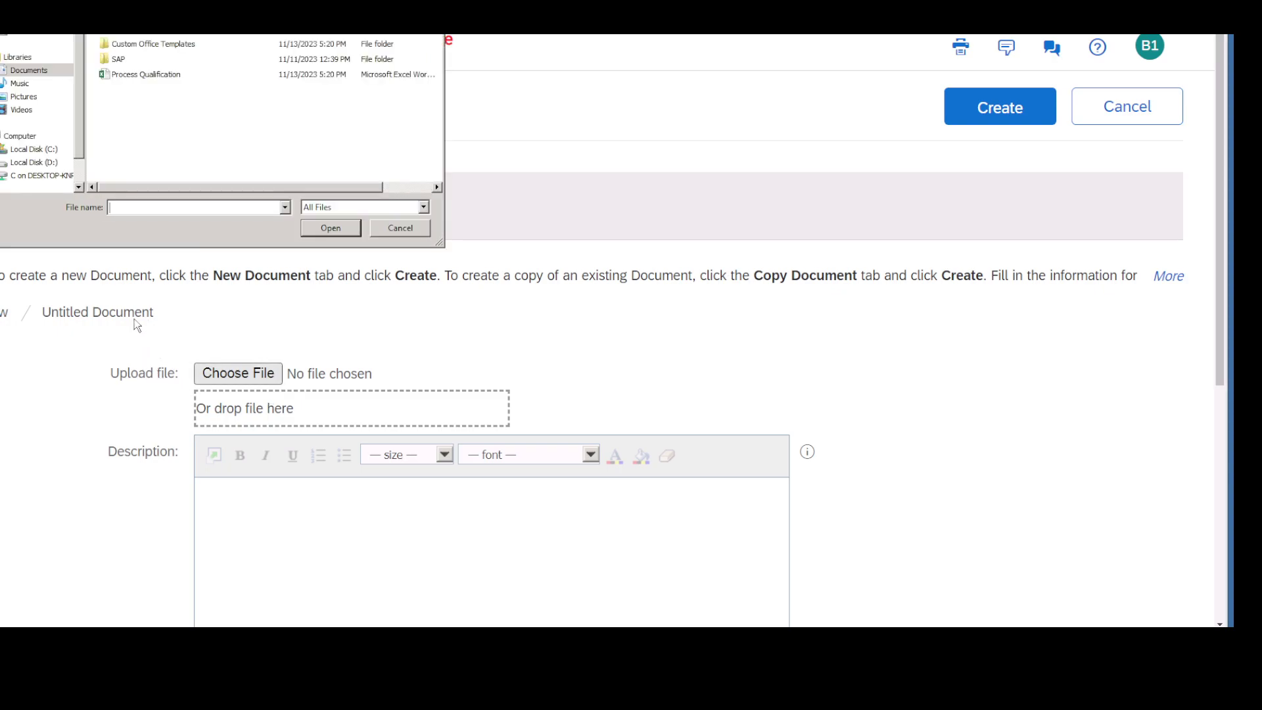
{"action": "left_click", "coordinate": [159, 76]}
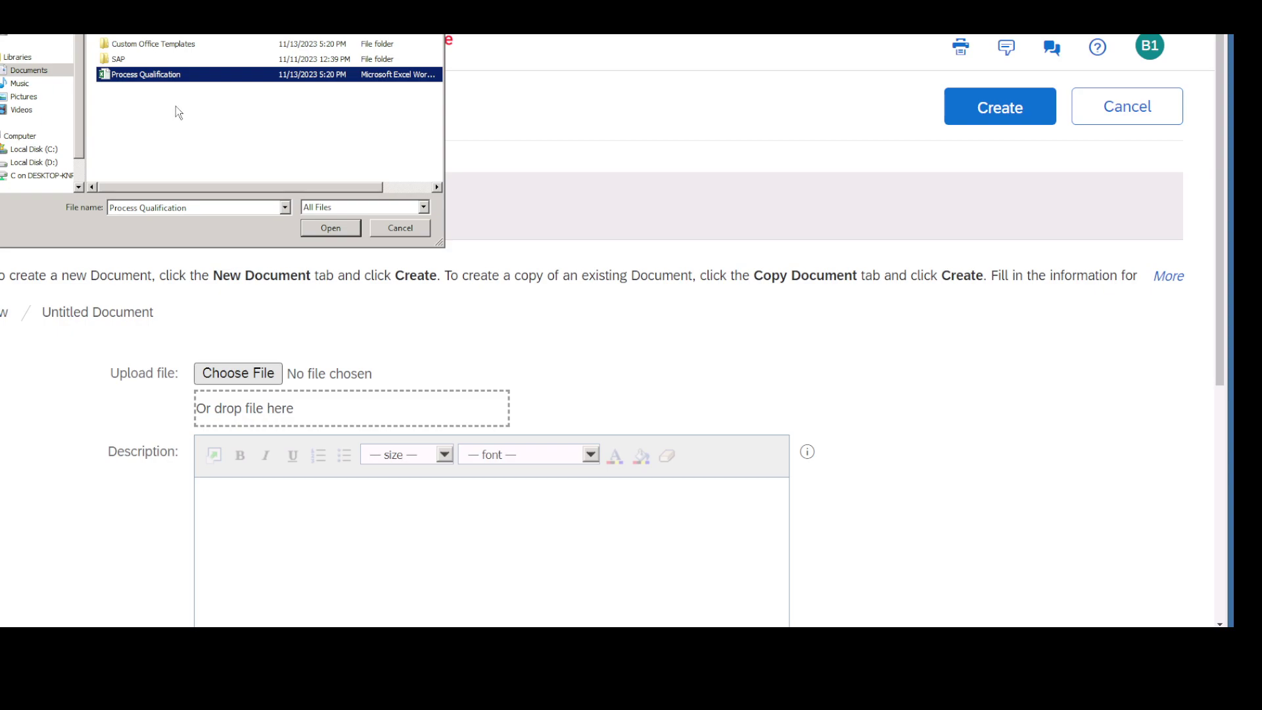
{"action": "left_click", "coordinate": [335, 225]}
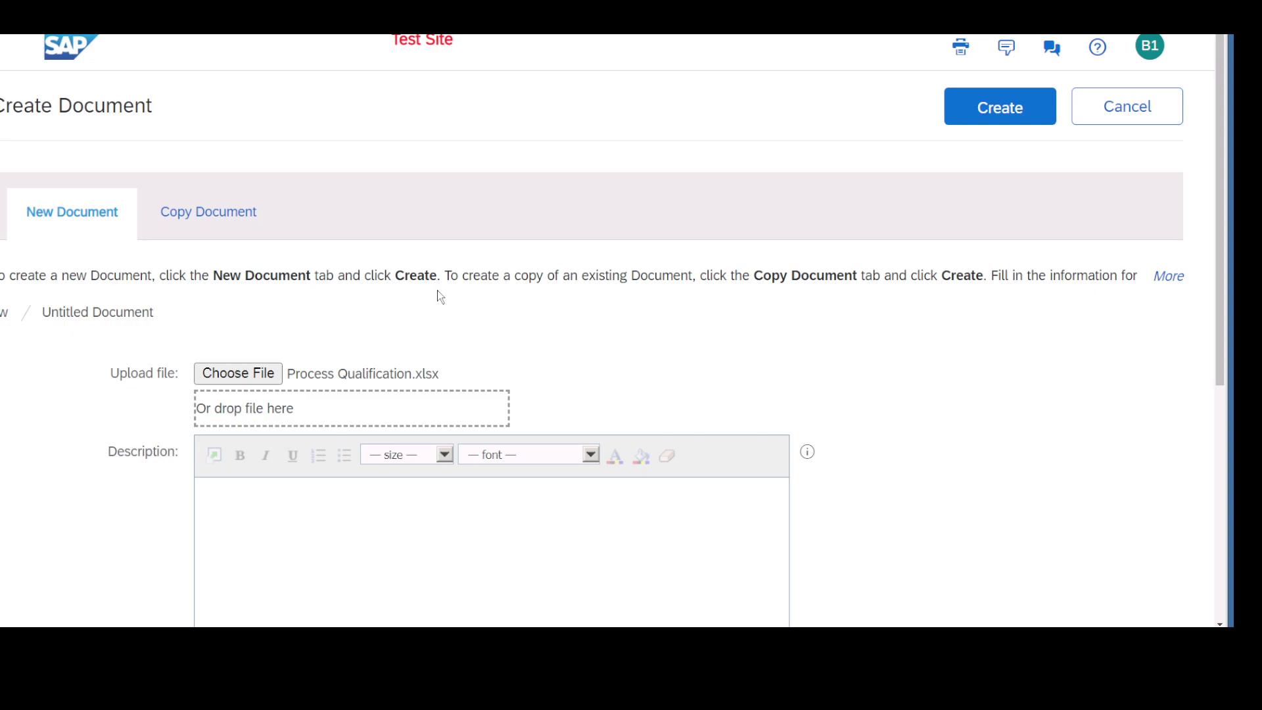
{"action": "left_click", "coordinate": [1029, 105]}
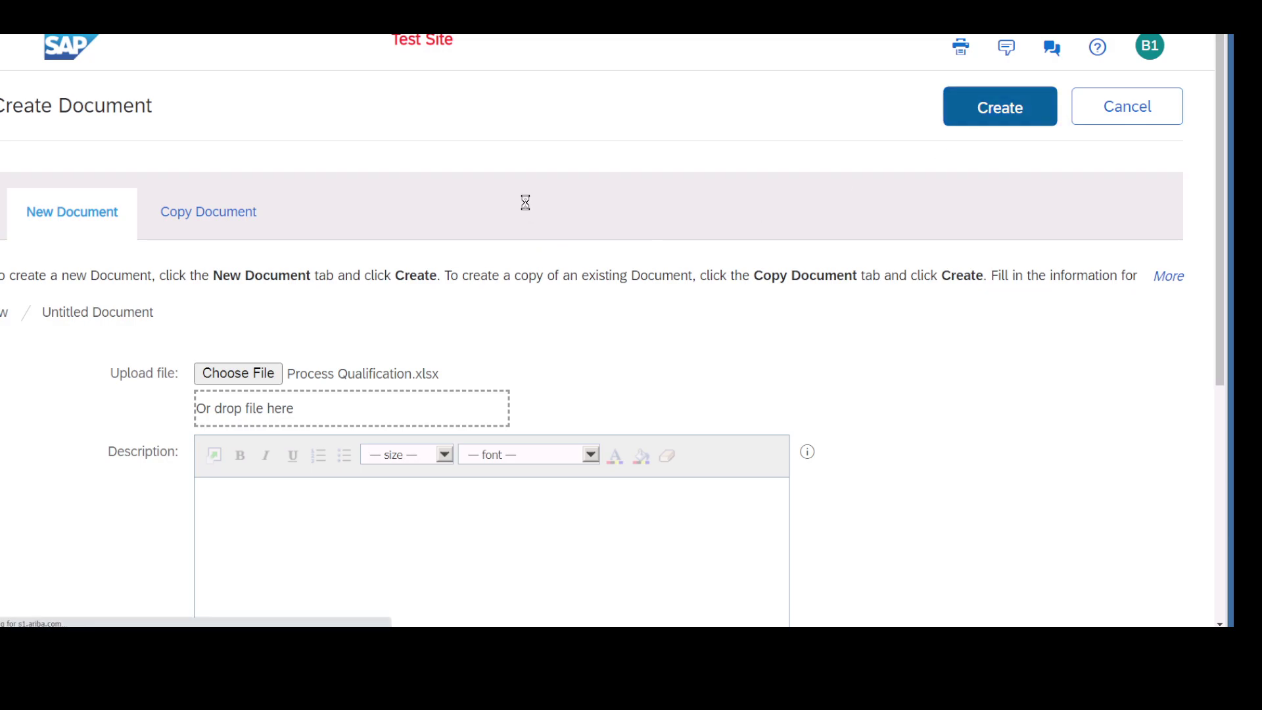